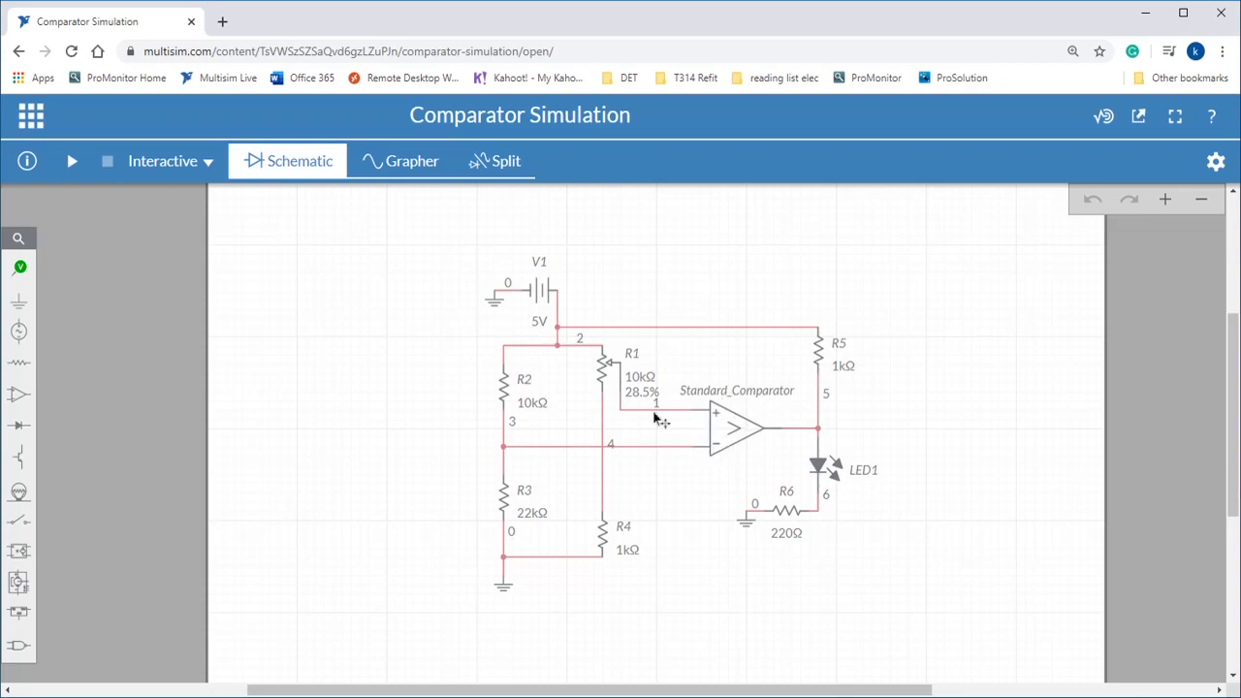
# Place voltage probes on the wires feeding the comparator's non-inverting and inverting inputs.
pyautogui.click(19, 267)
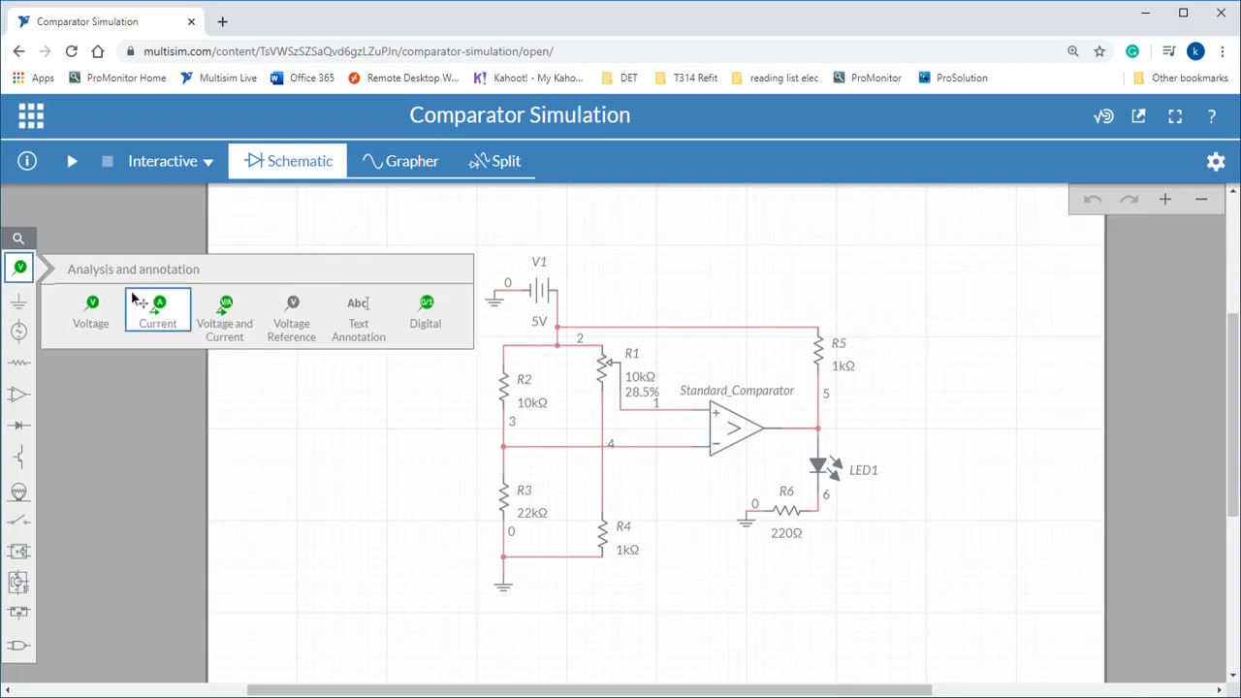
pyautogui.click(144, 327)
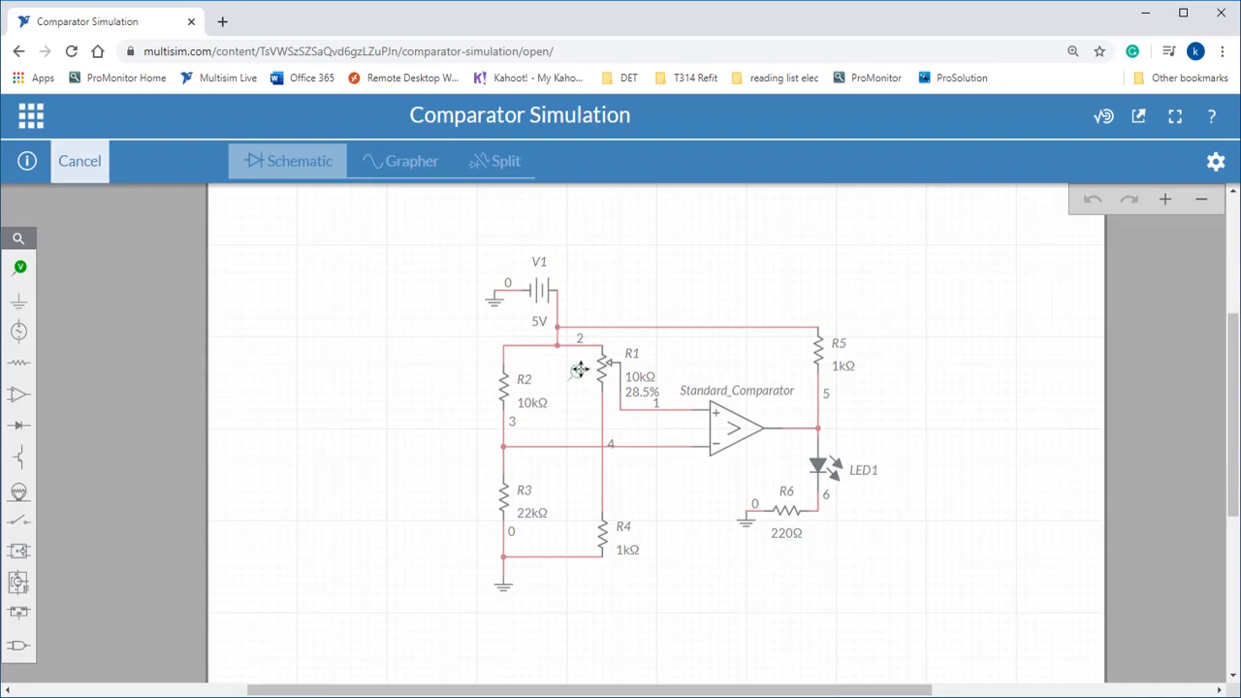
pyautogui.click(692, 397)
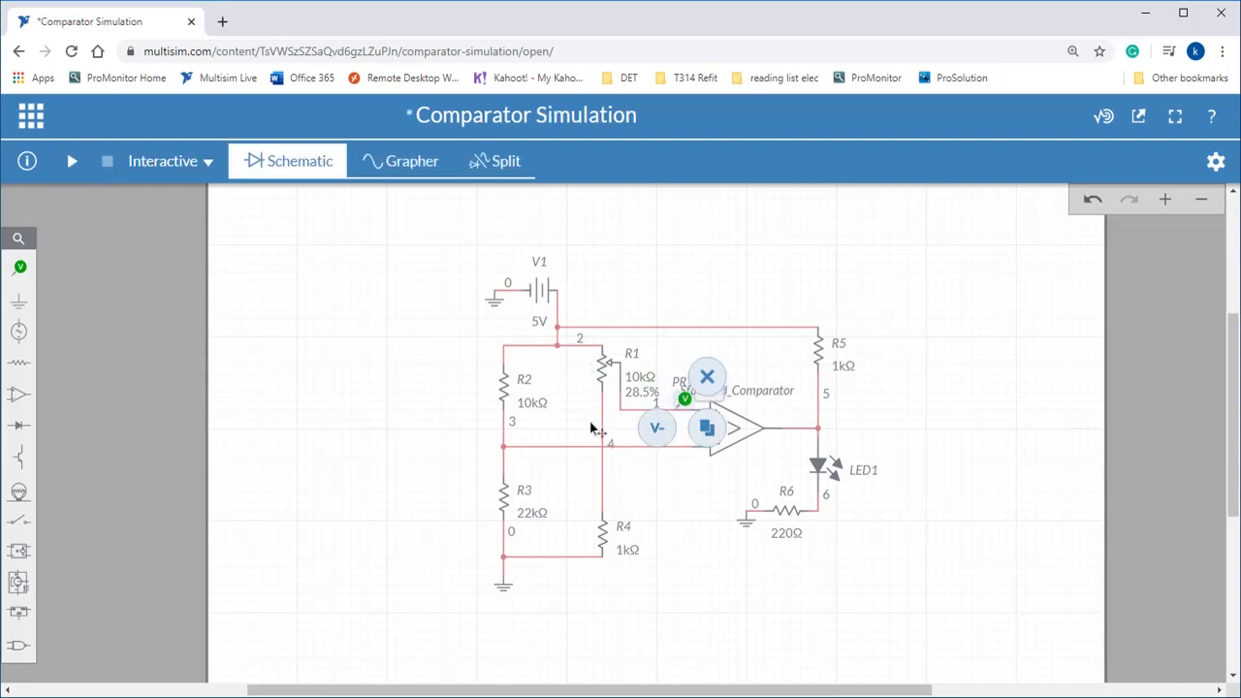
pyautogui.click(20, 269)
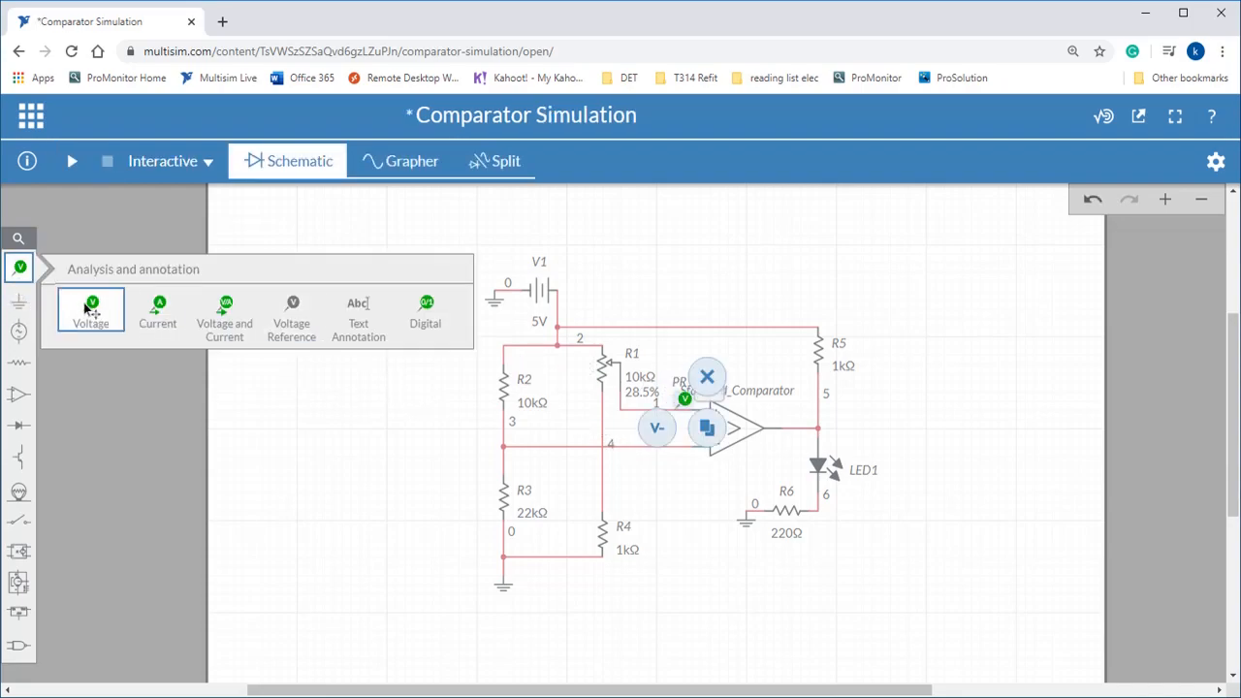
pyautogui.click(567, 435)
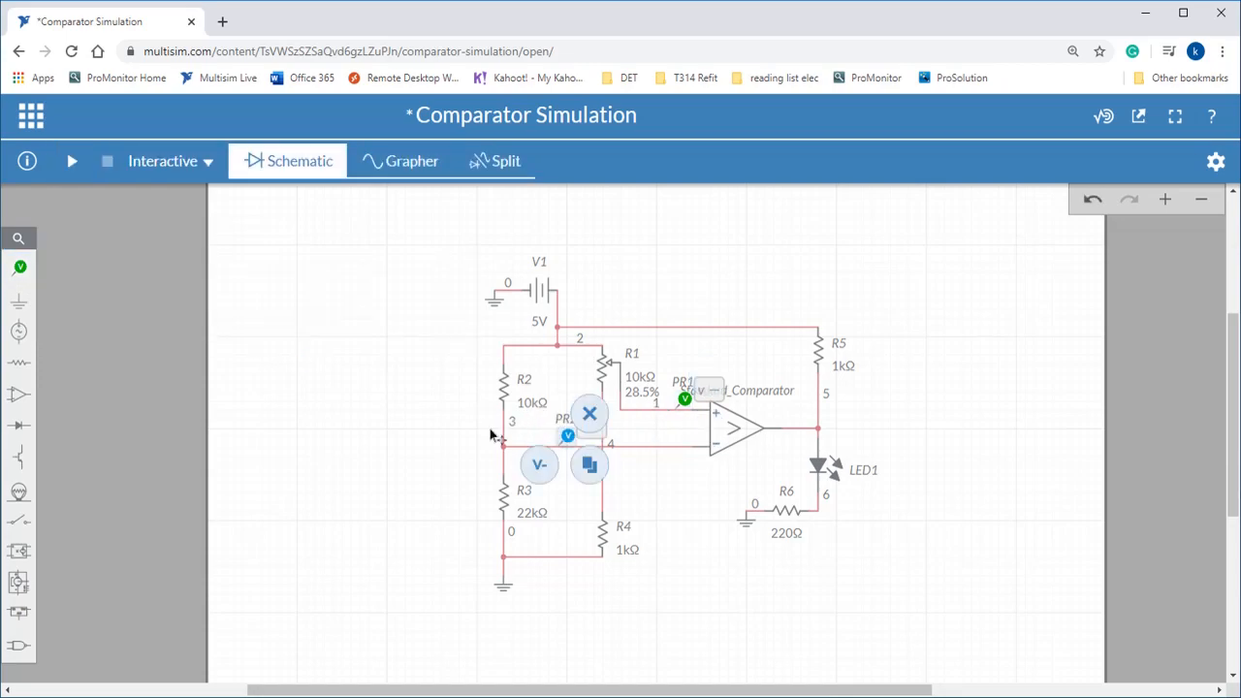
# Run the interactive simulation and raise potentiometer R1's position to 46%.
pyautogui.click(71, 163)
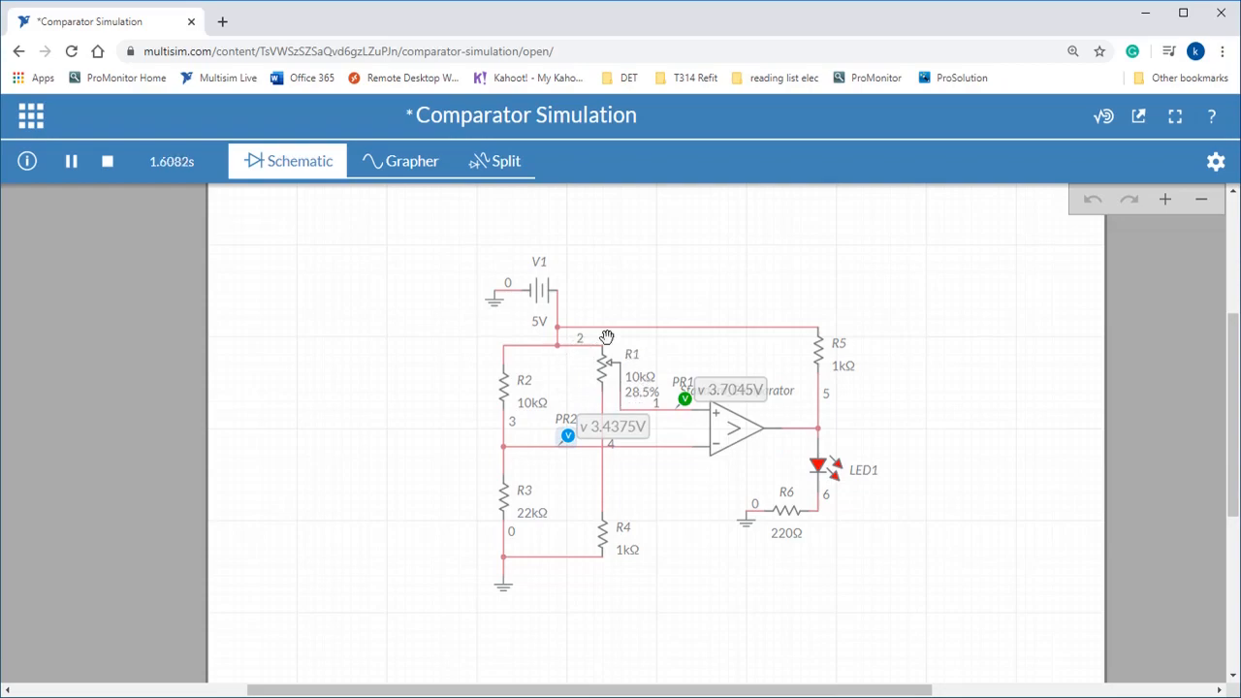
pyautogui.click(638, 400)
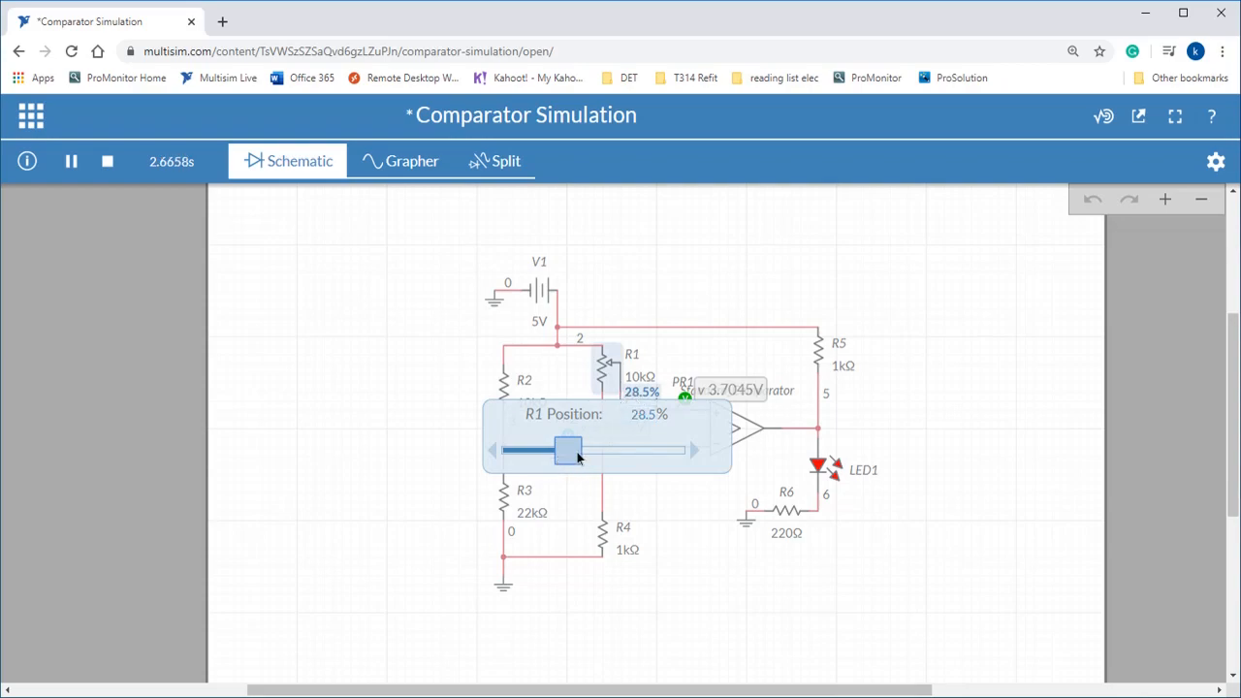
pyautogui.moveTo(588, 451); pyautogui.dragTo(608, 451)
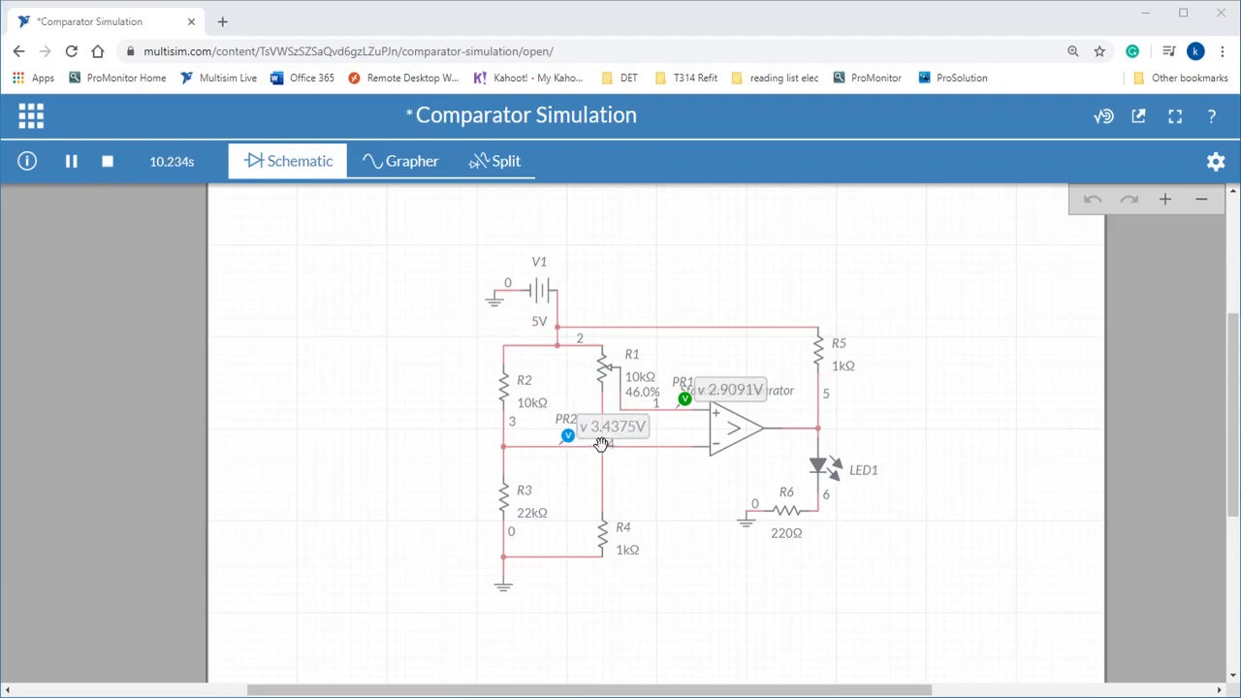
# Lower R1's position to 29% and on to 27%, moving its slider clear of the circuit.
pyautogui.click(722, 397)
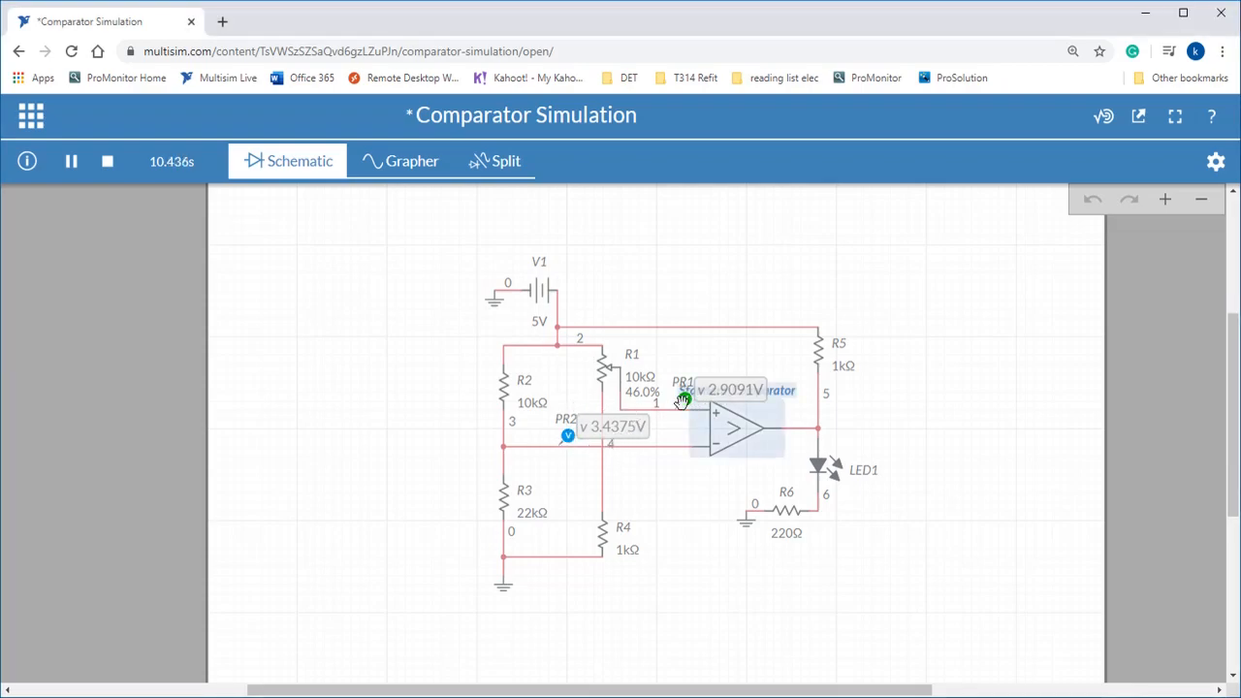
pyautogui.click(644, 401)
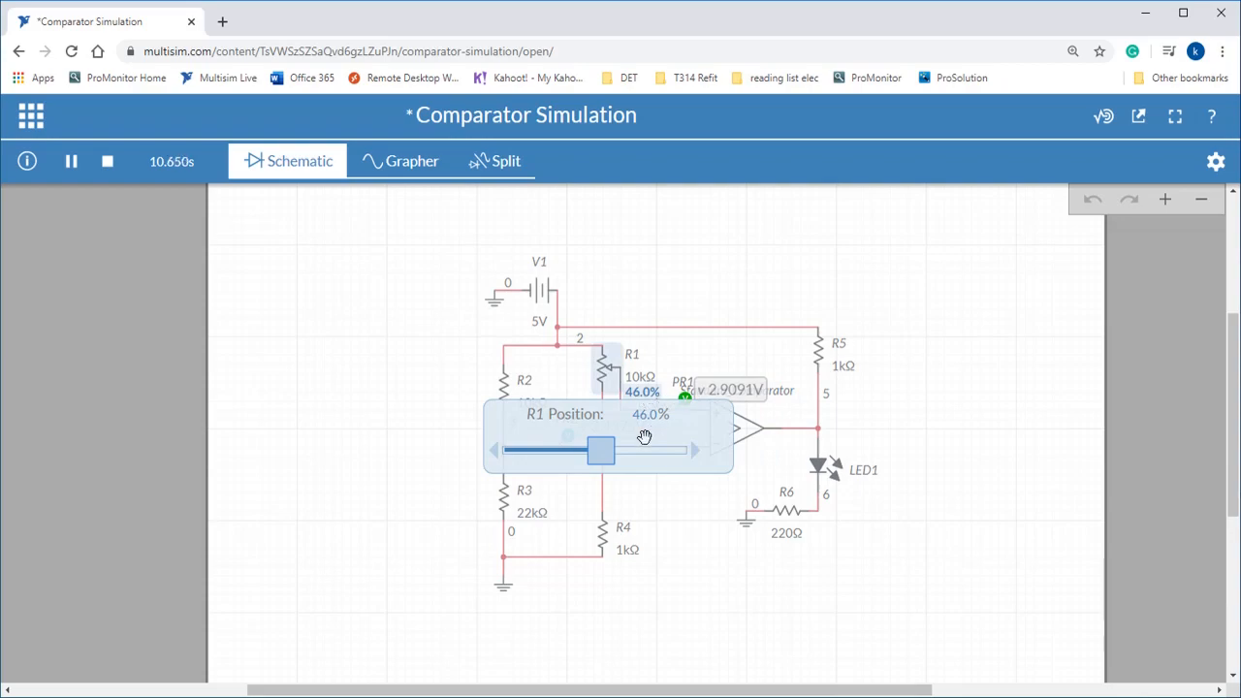
pyautogui.moveTo(607, 451); pyautogui.dragTo(579, 456)
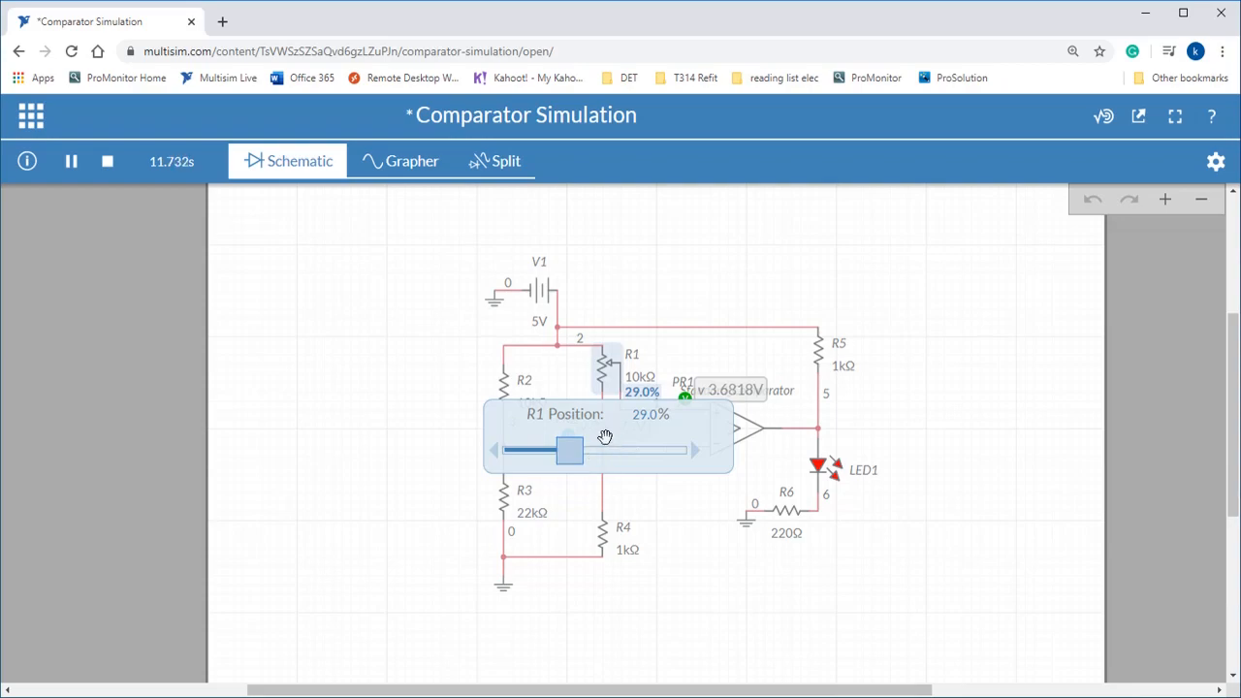
pyautogui.moveTo(590, 455); pyautogui.dragTo(338, 339)
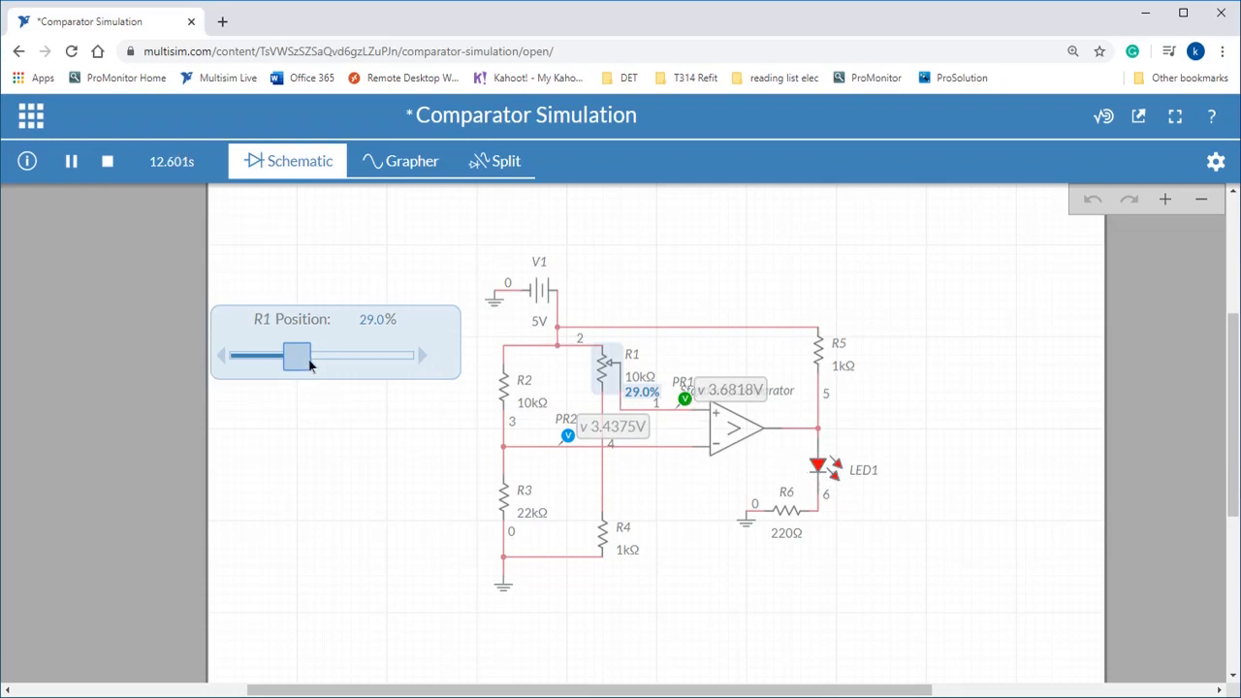
pyautogui.moveTo(303, 363)
pyautogui.mouseDown()
pyautogui.moveTo(314, 365)
pyautogui.moveTo(294, 371)
pyautogui.moveTo(337, 365)
pyautogui.moveTo(297, 373)
pyautogui.mouseUp()
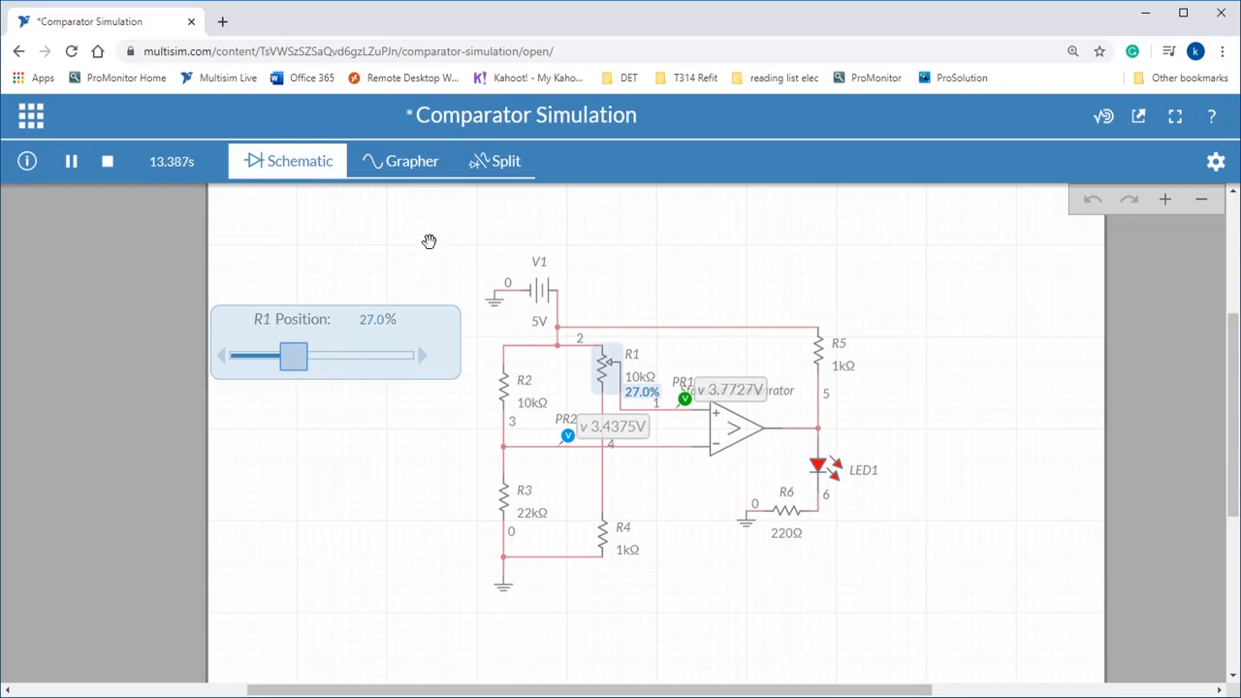
# Show the schematic beside the graph with a voltage axis from 2 to 5 V, and compare the two probe traces.
pyautogui.click(509, 164)
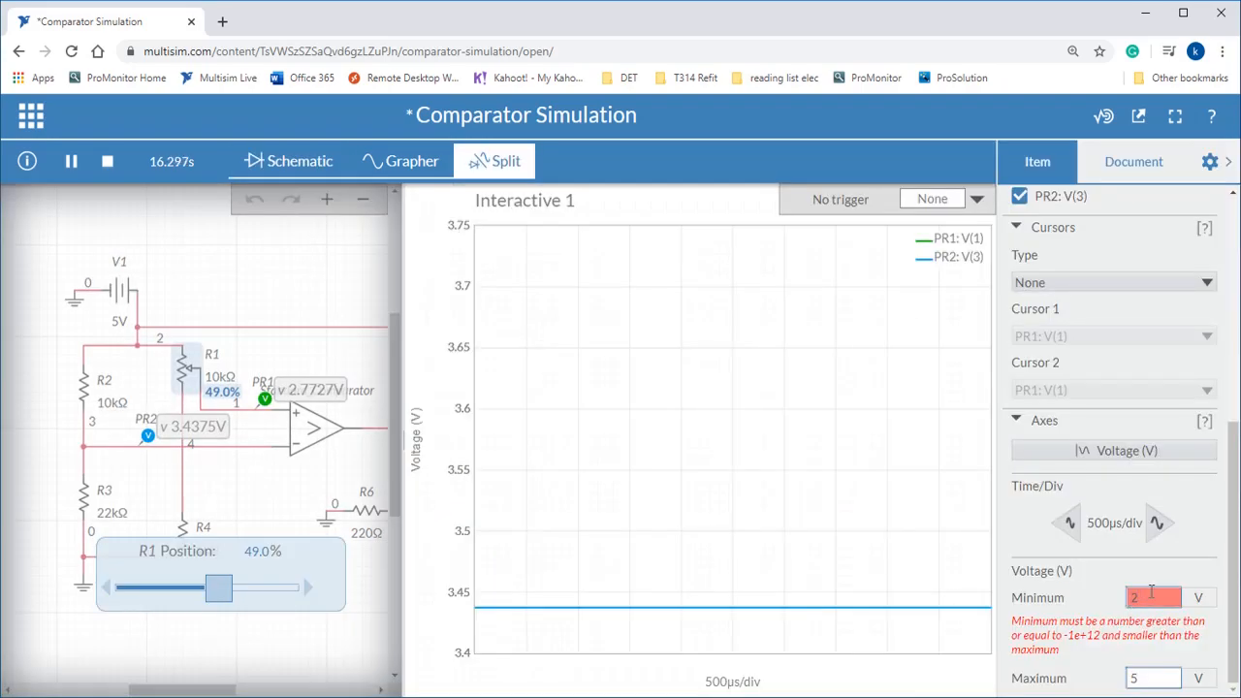
pyautogui.moveTo(1151, 591); pyautogui.dragTo(1103, 596)
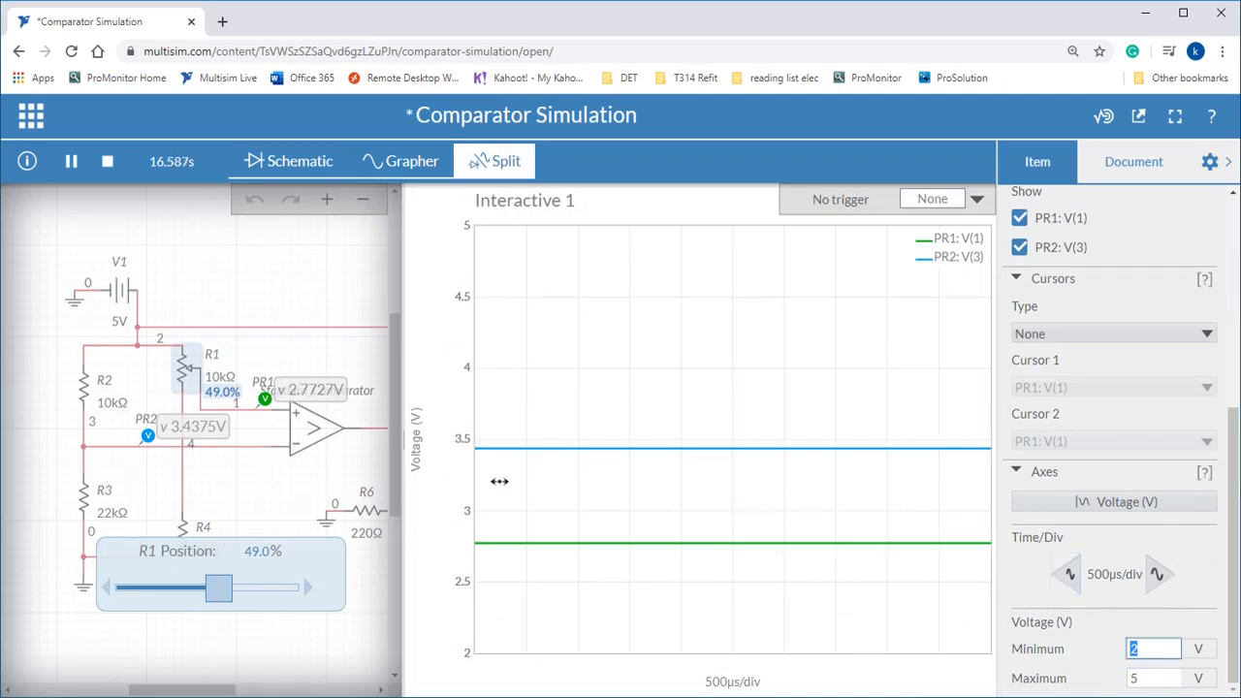
pyautogui.moveTo(496, 450)
pyautogui.moveTo(626, 447)
pyautogui.moveTo(512, 543)
# Lower R1's position in stages to 32.5% and 19.5%, and return to the full schematic view.
pyautogui.moveTo(220, 599); pyautogui.dragTo(191, 599)
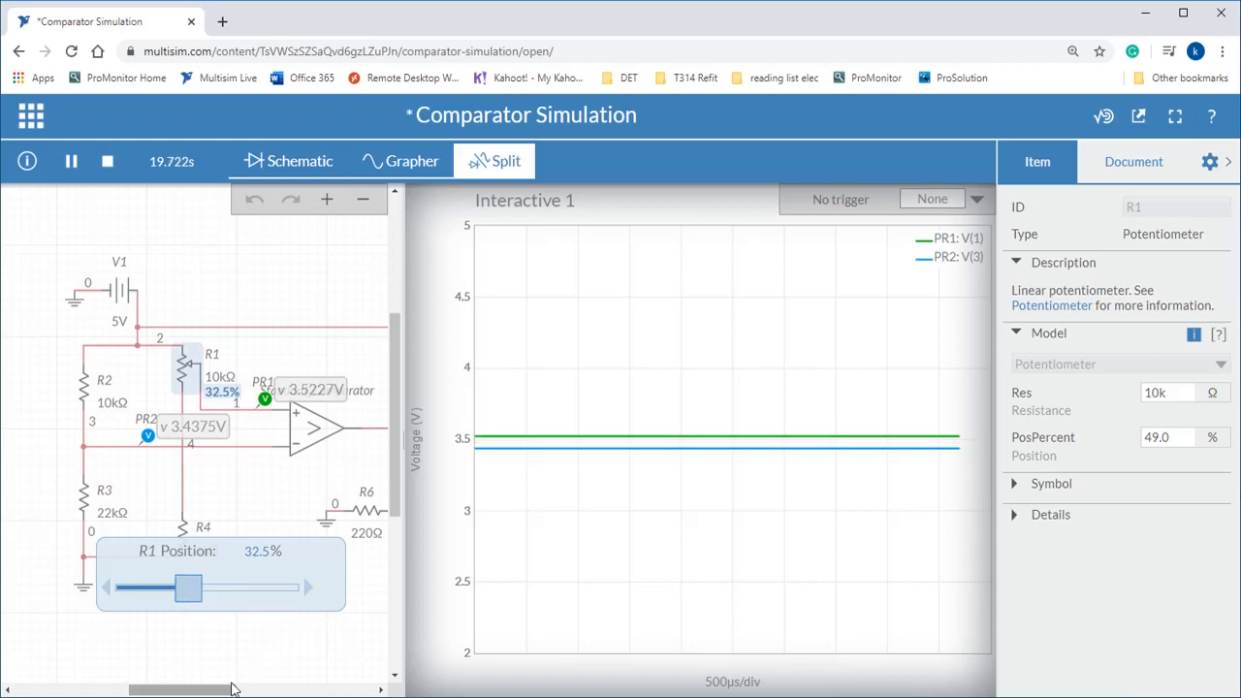
pyautogui.moveTo(228, 690); pyautogui.dragTo(247, 690)
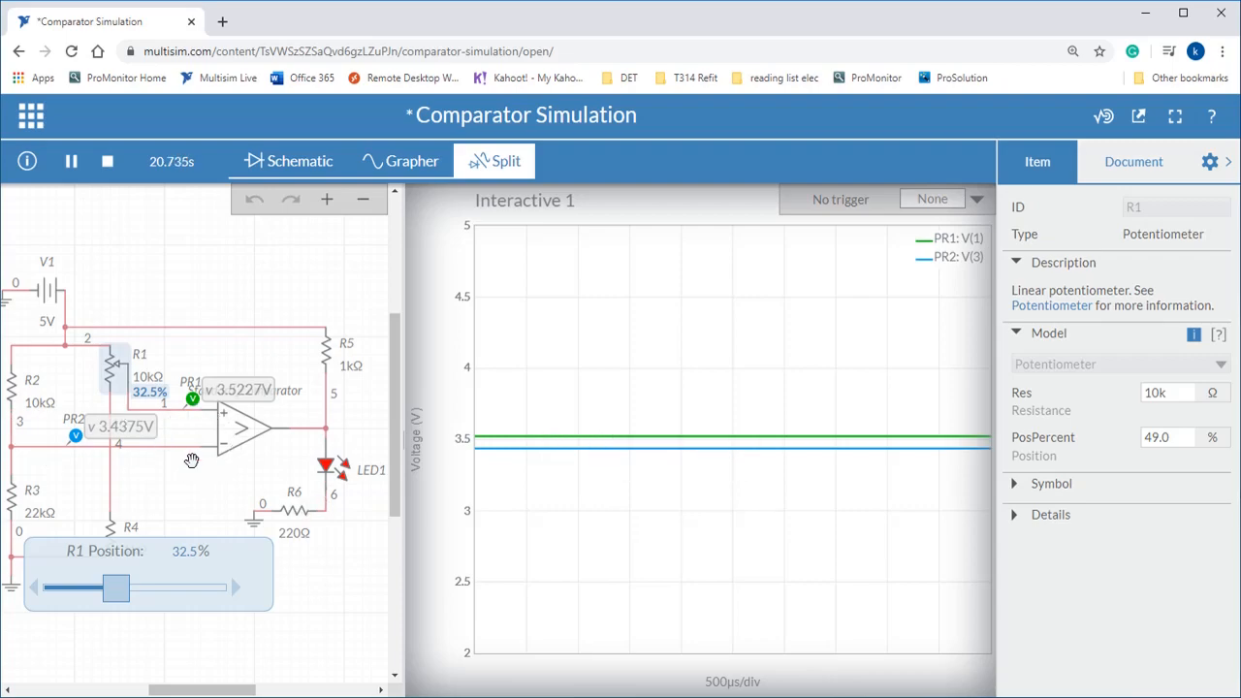
pyautogui.moveTo(123, 589)
pyautogui.mouseDown()
pyautogui.moveTo(156, 582)
pyautogui.moveTo(120, 589)
pyautogui.moveTo(94, 575)
pyautogui.mouseUp()
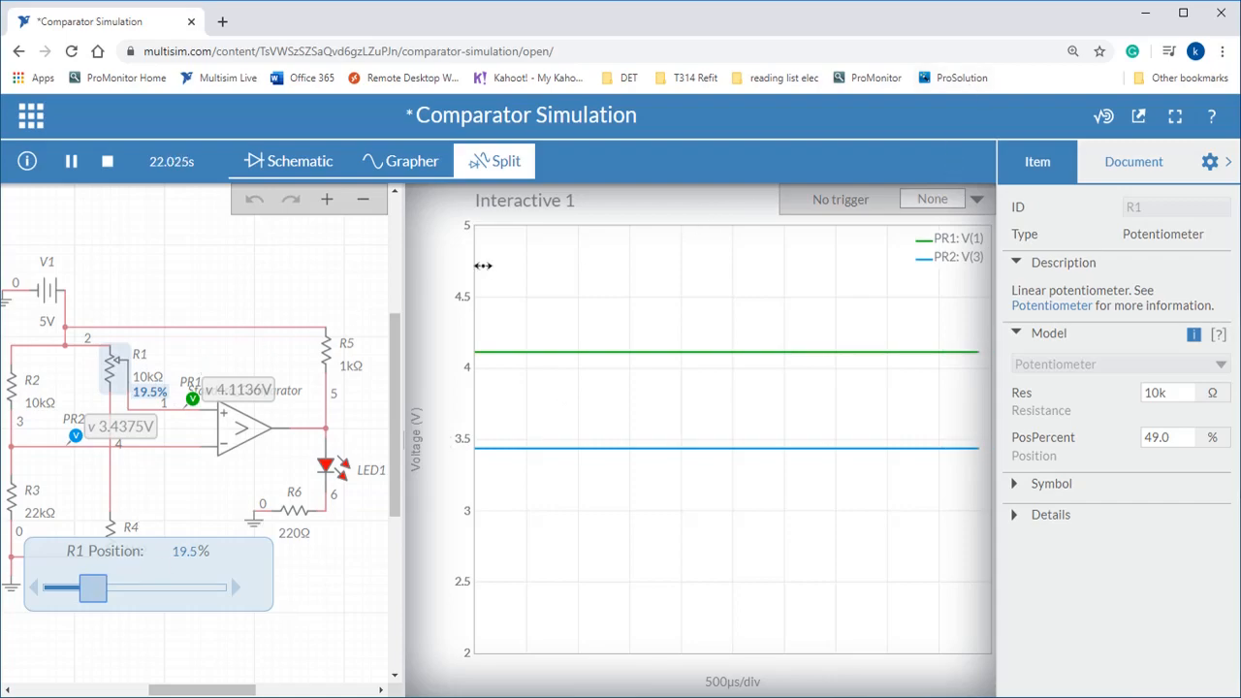
pyautogui.click(288, 171)
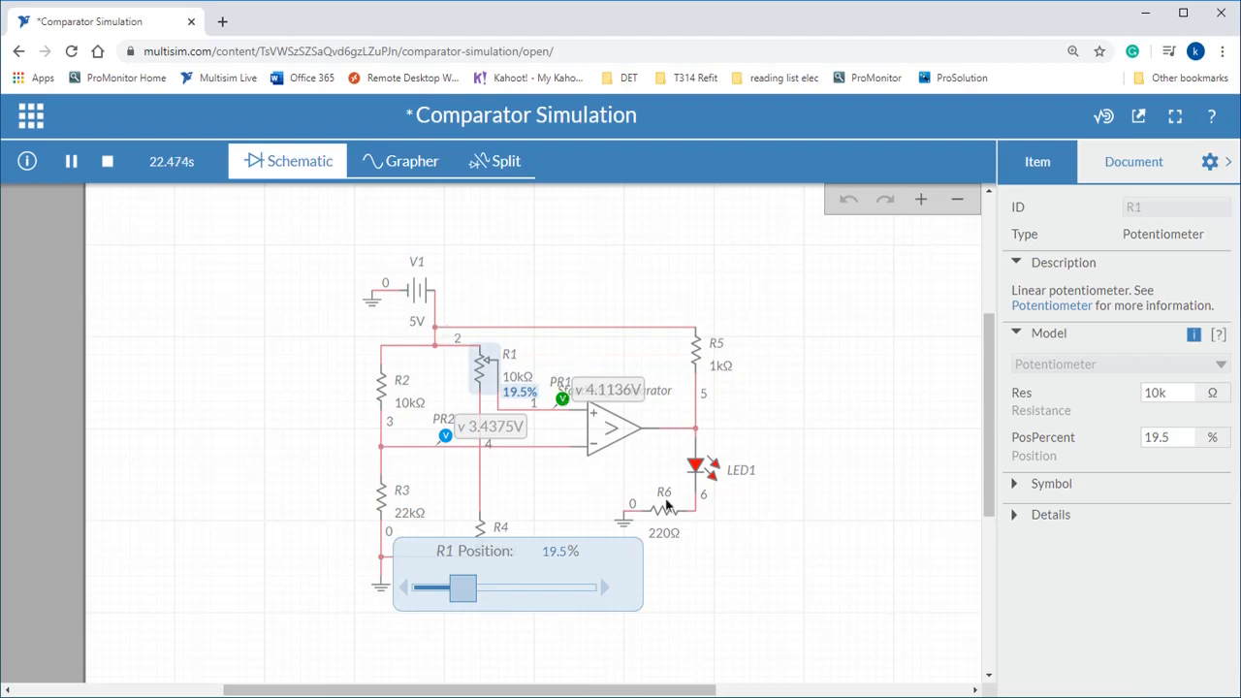
pyautogui.moveTo(589, 559); pyautogui.dragTo(294, 433)
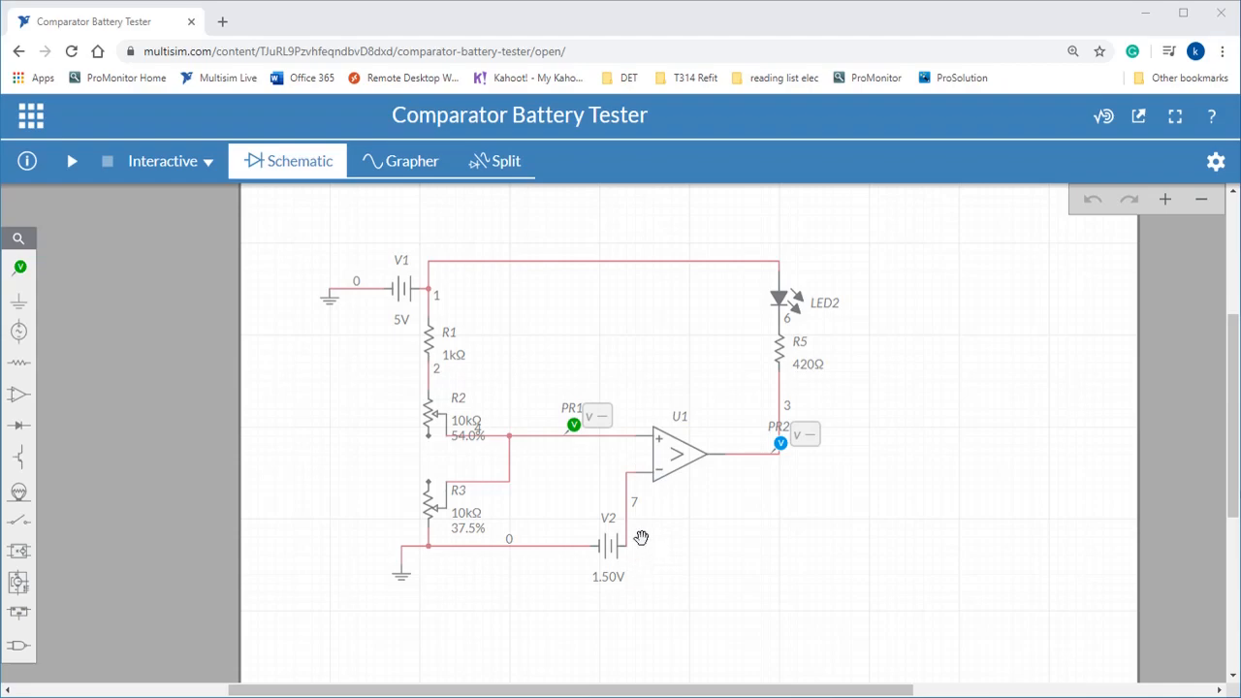
pyautogui.click(608, 552)
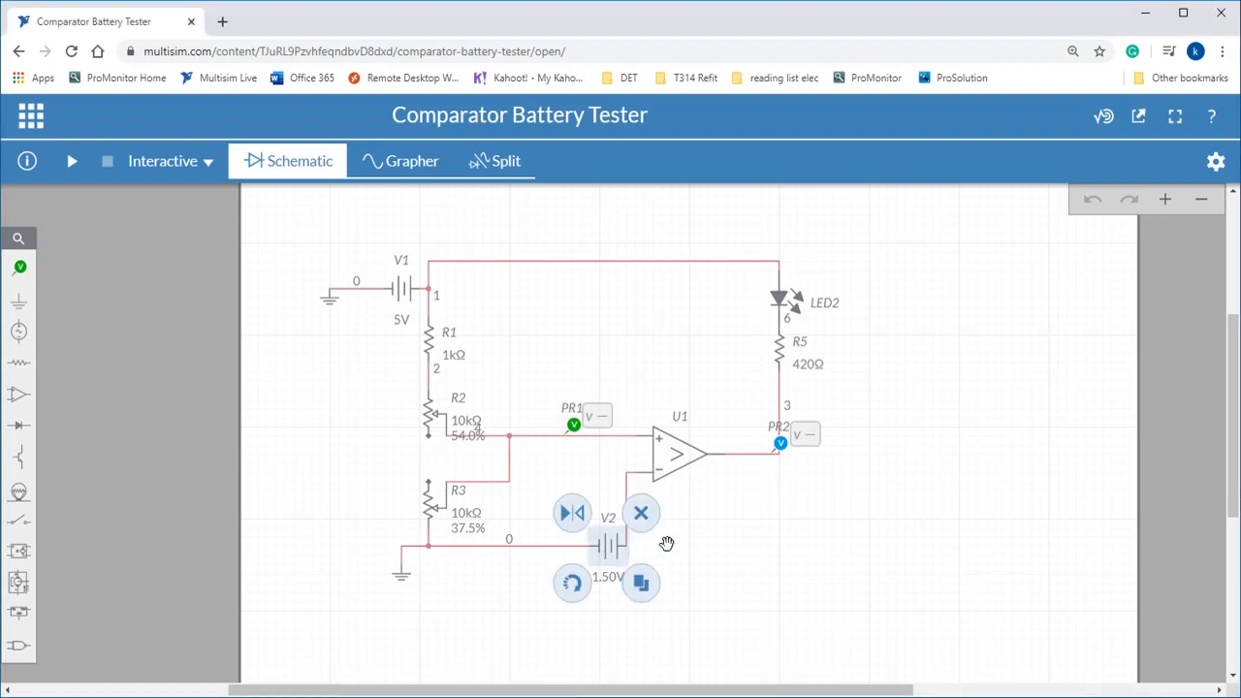
pyautogui.click(658, 541)
pyautogui.click(606, 551)
pyautogui.click(608, 441)
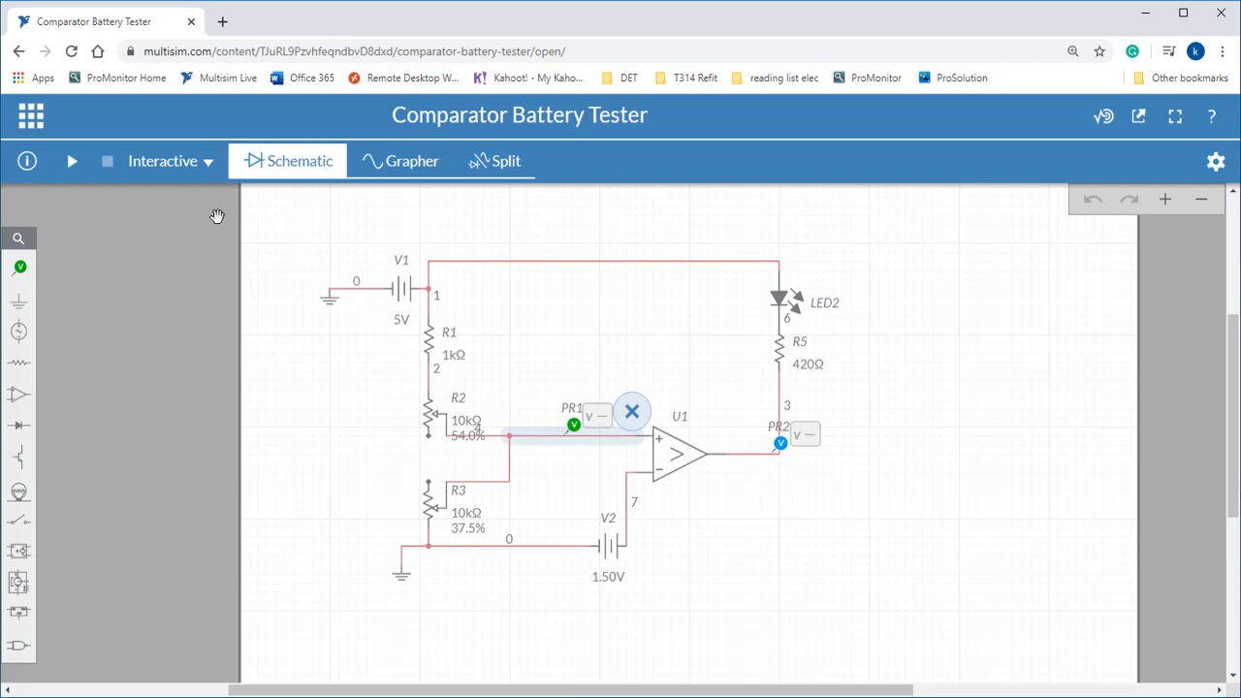
# Run the battery tester simulation and vary potentiometer R3's position through 47%, 24% and 38.5%.
pyautogui.click(79, 165)
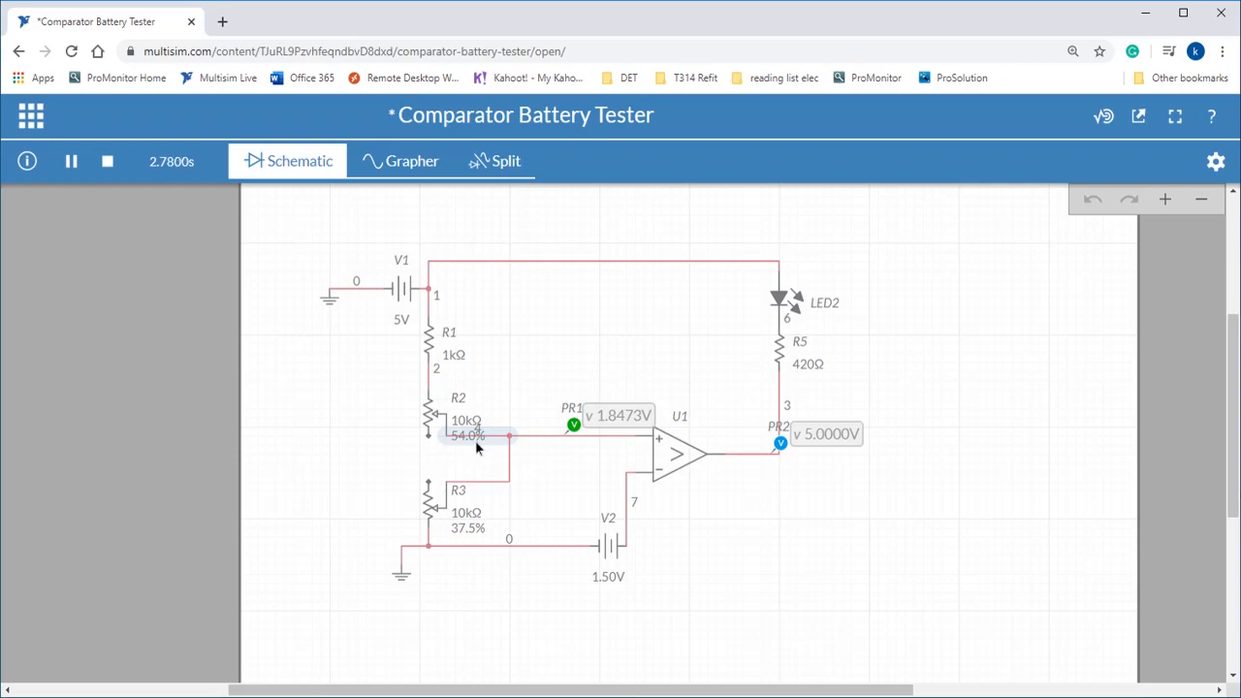
pyautogui.click(468, 532)
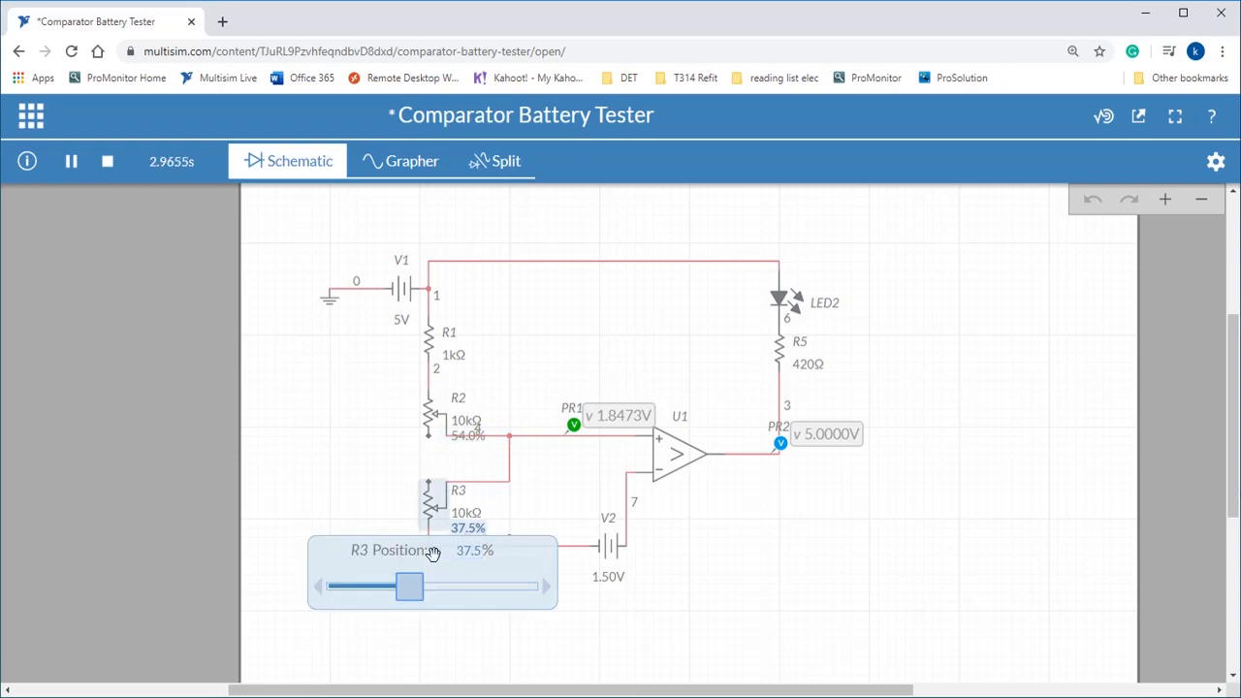
pyautogui.moveTo(403, 548); pyautogui.dragTo(319, 530)
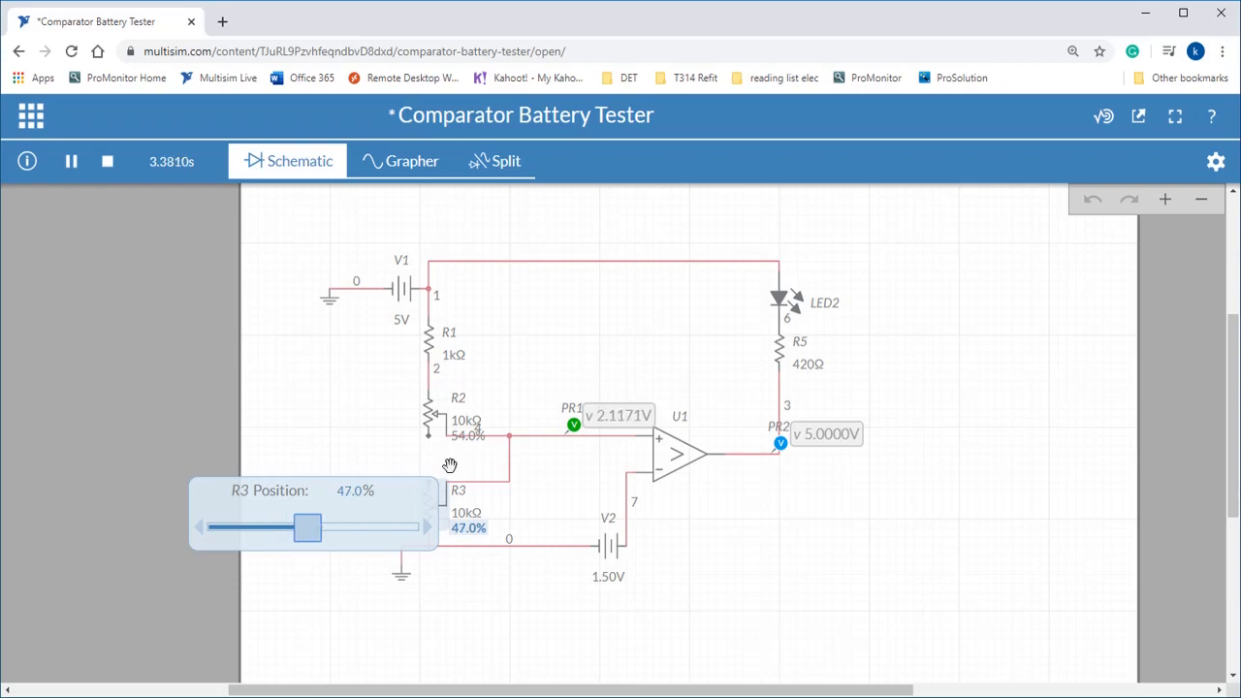
pyautogui.moveTo(303, 540); pyautogui.dragTo(260, 542)
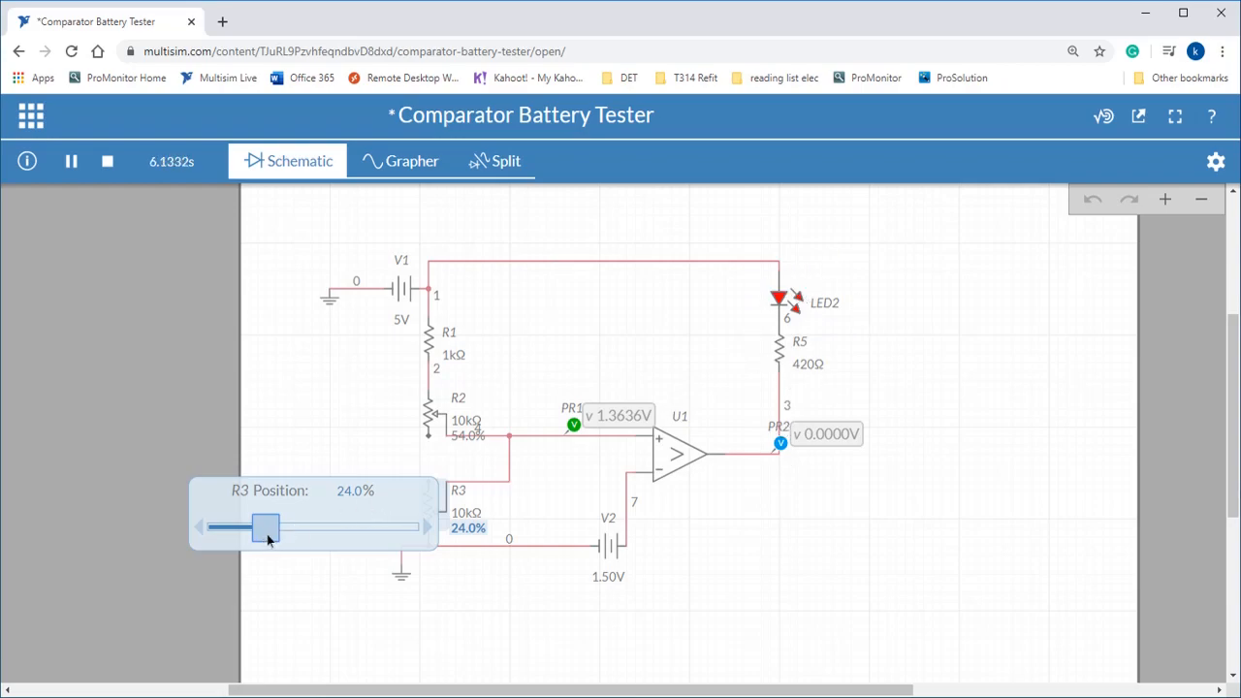
pyautogui.moveTo(268, 540); pyautogui.dragTo(290, 538)
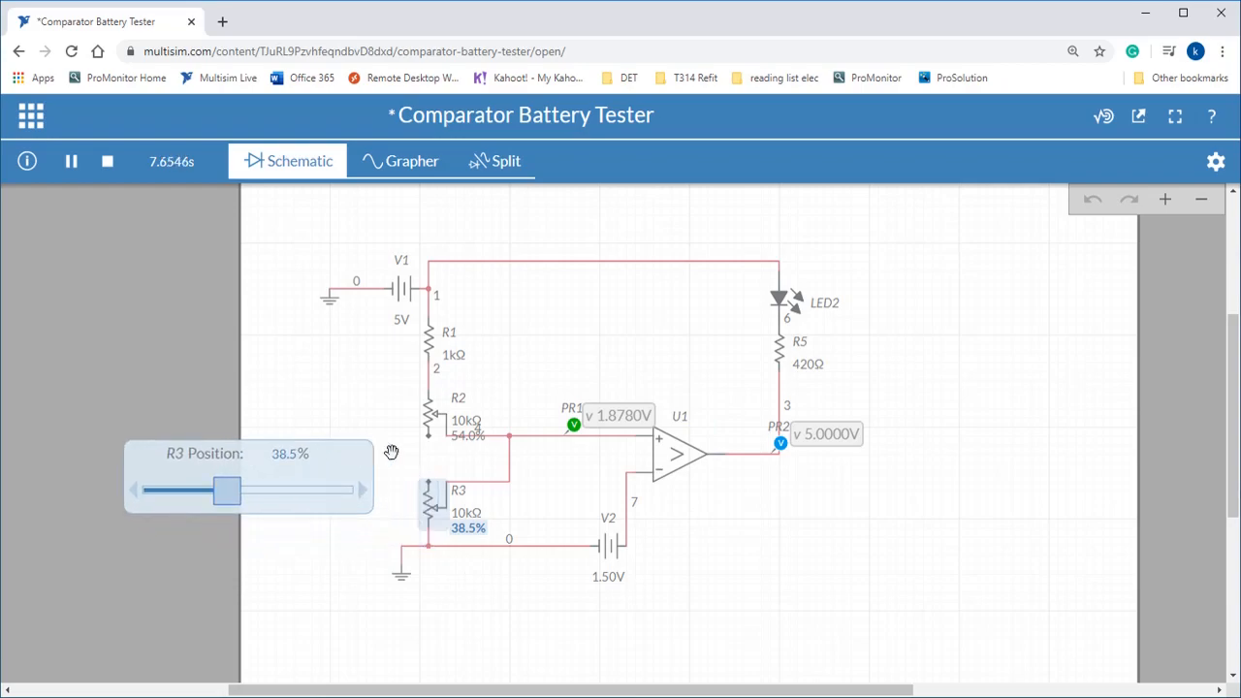
# Set battery V2's voltage to 1.4 V and potentiometer R2's position to 79%.
pyautogui.click(611, 579)
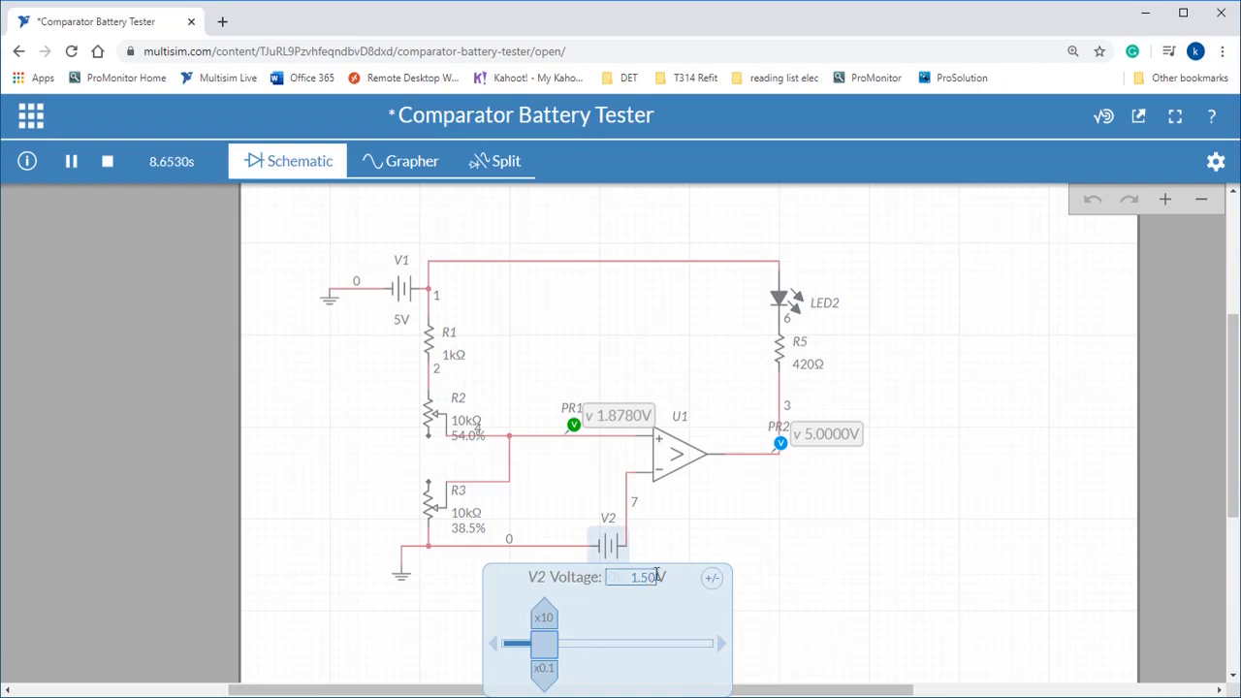
pyautogui.doubleClick(640, 579)
pyautogui.press('BackSpace')
pyautogui.click(736, 535)
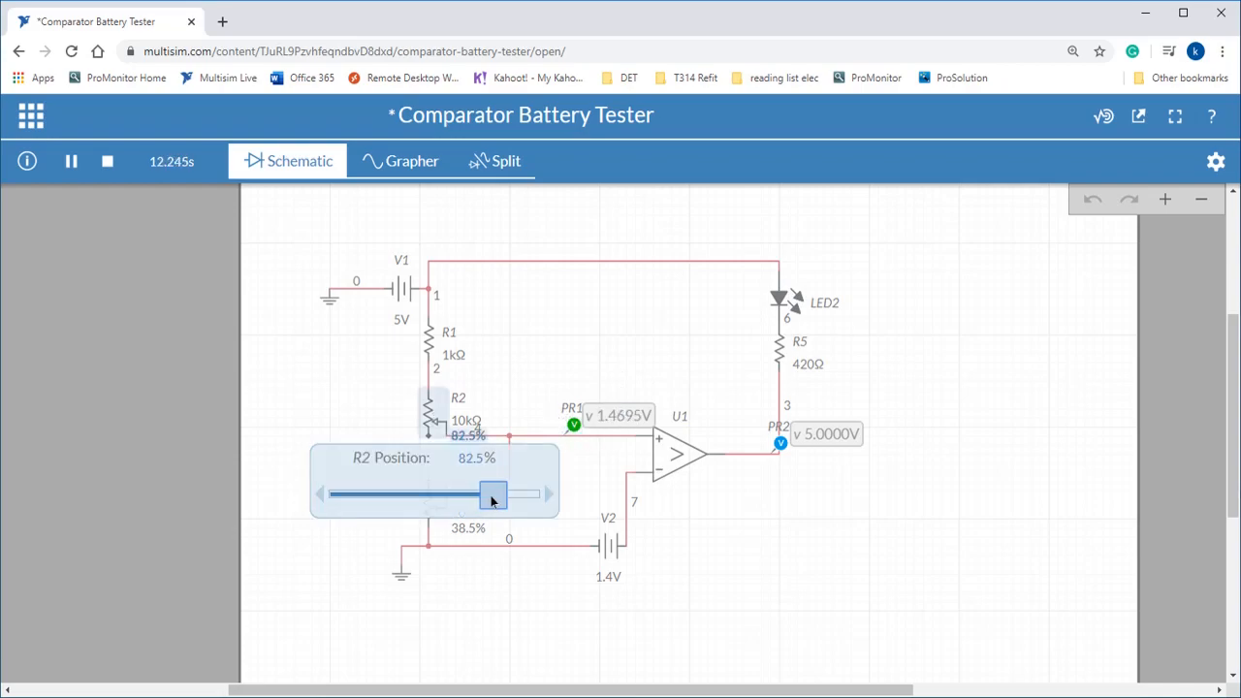
pyautogui.moveTo(490, 497); pyautogui.dragTo(486, 498)
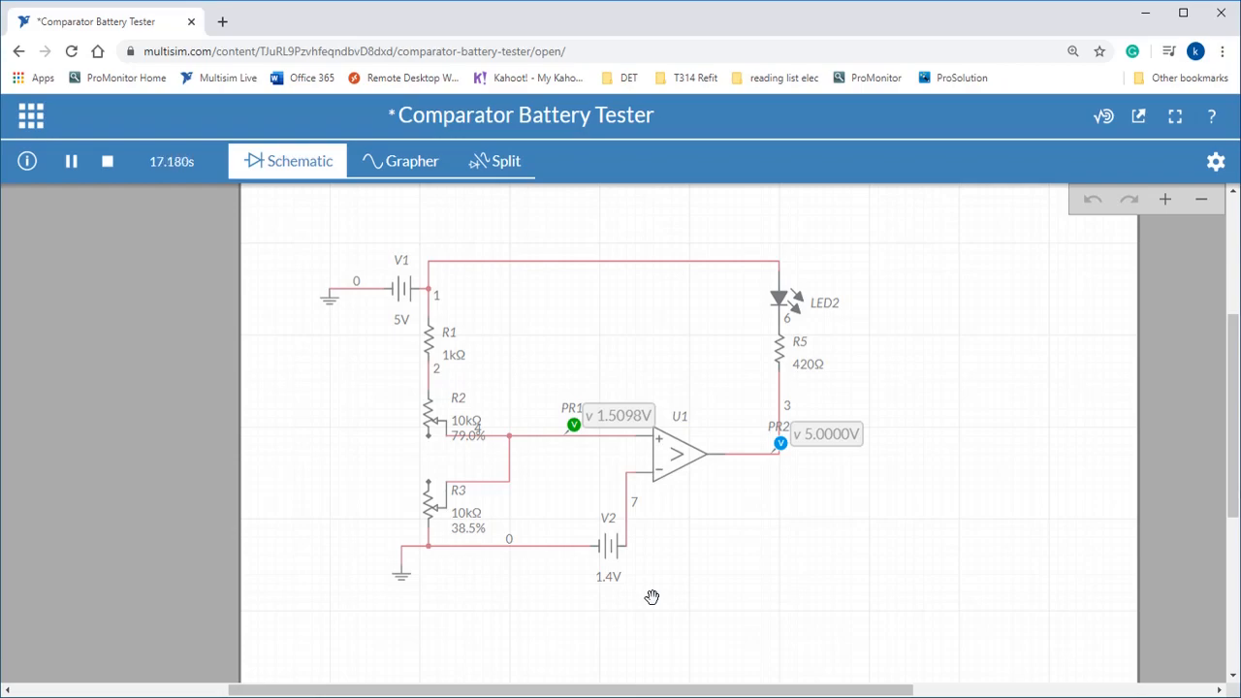
# Set battery V2's voltage to 1.55 V while the simulation runs.
pyautogui.click(626, 579)
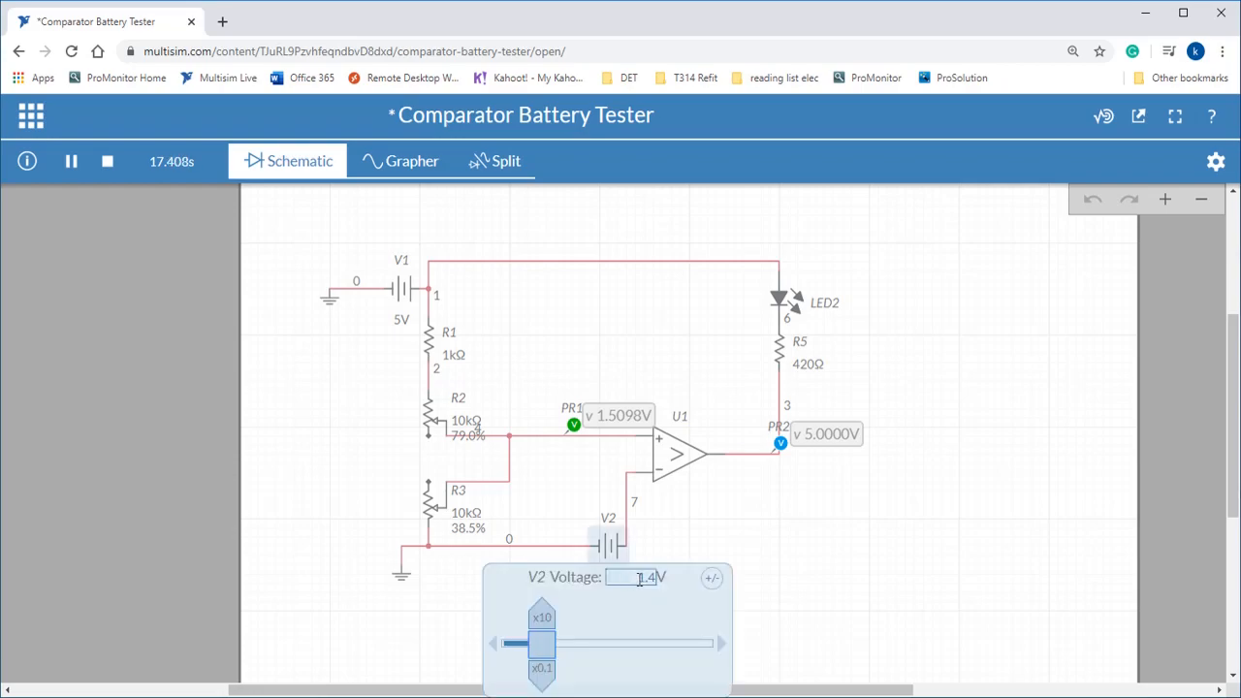
pyautogui.moveTo(630, 577); pyautogui.dragTo(675, 575)
pyautogui.write('1.55')
pyautogui.click(805, 520)
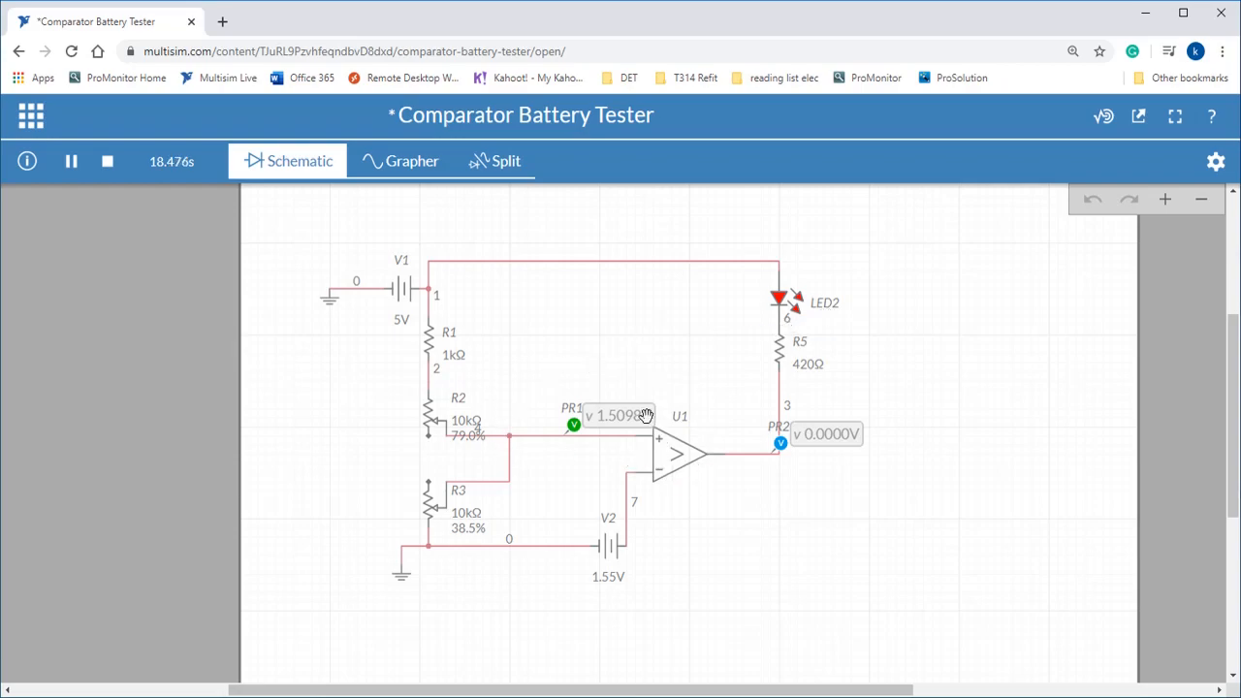
# Open battery V2's properties and set its DC voltage magnitude to 1 V.
pyautogui.click(612, 549)
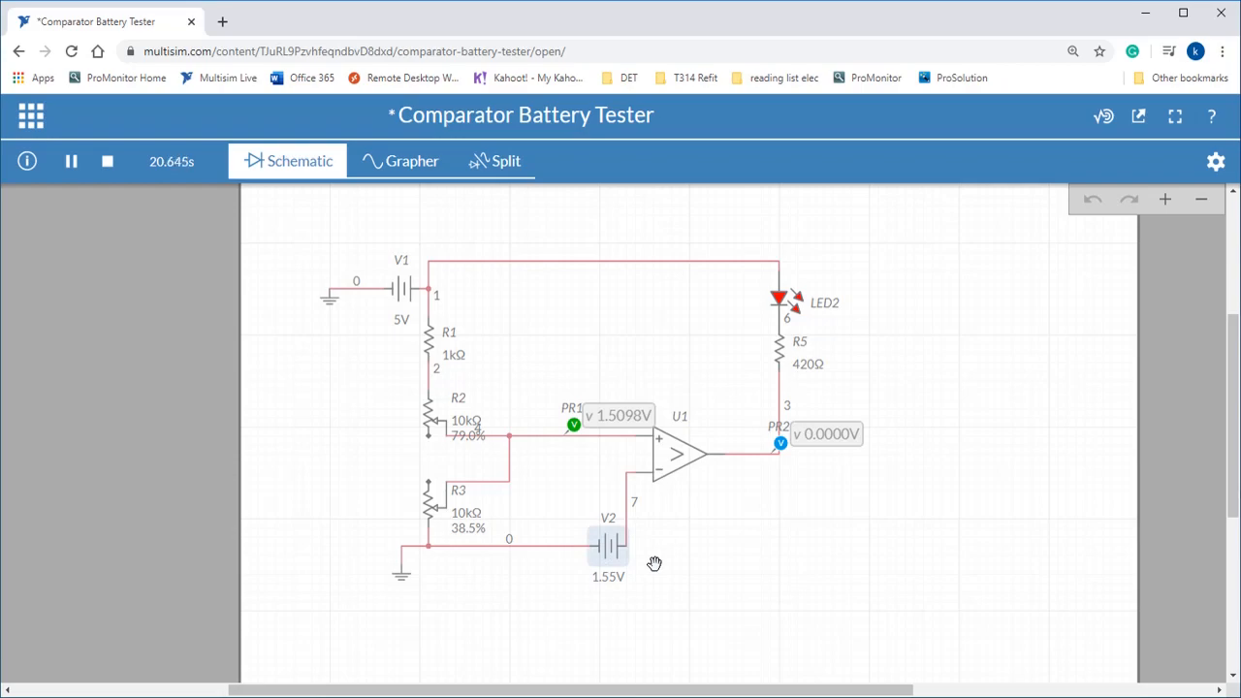
pyautogui.click(609, 547)
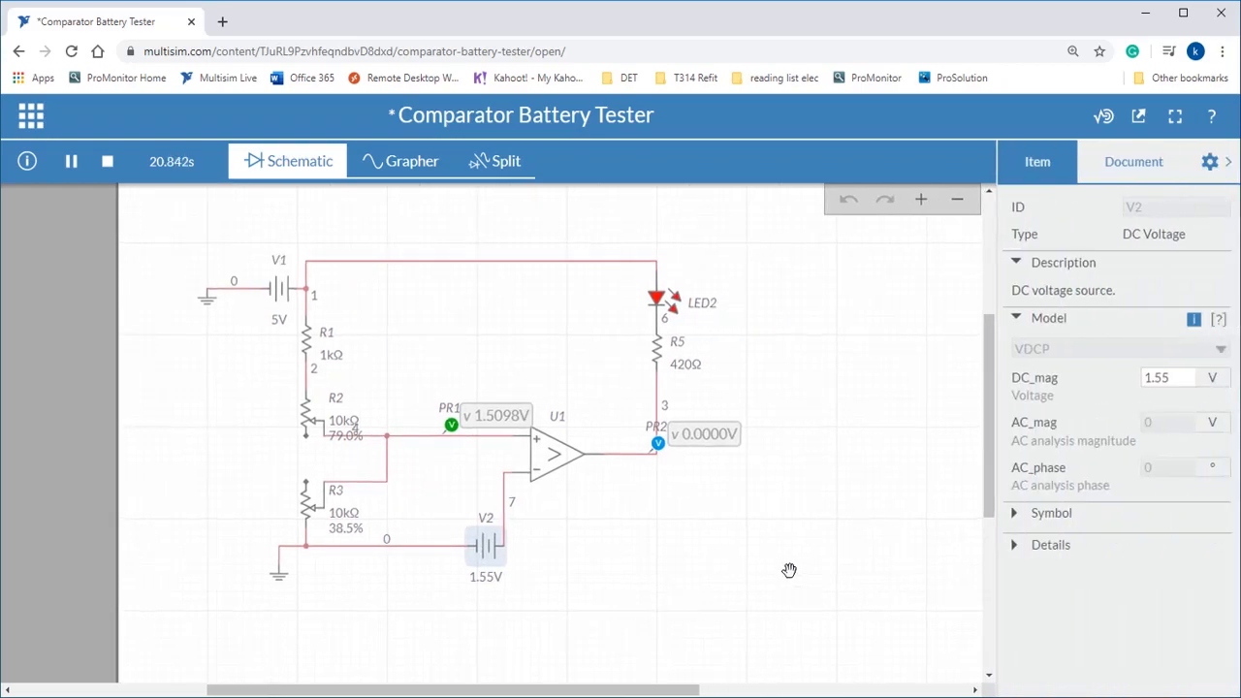
pyautogui.click(1156, 378)
pyautogui.doubleClick(1169, 378)
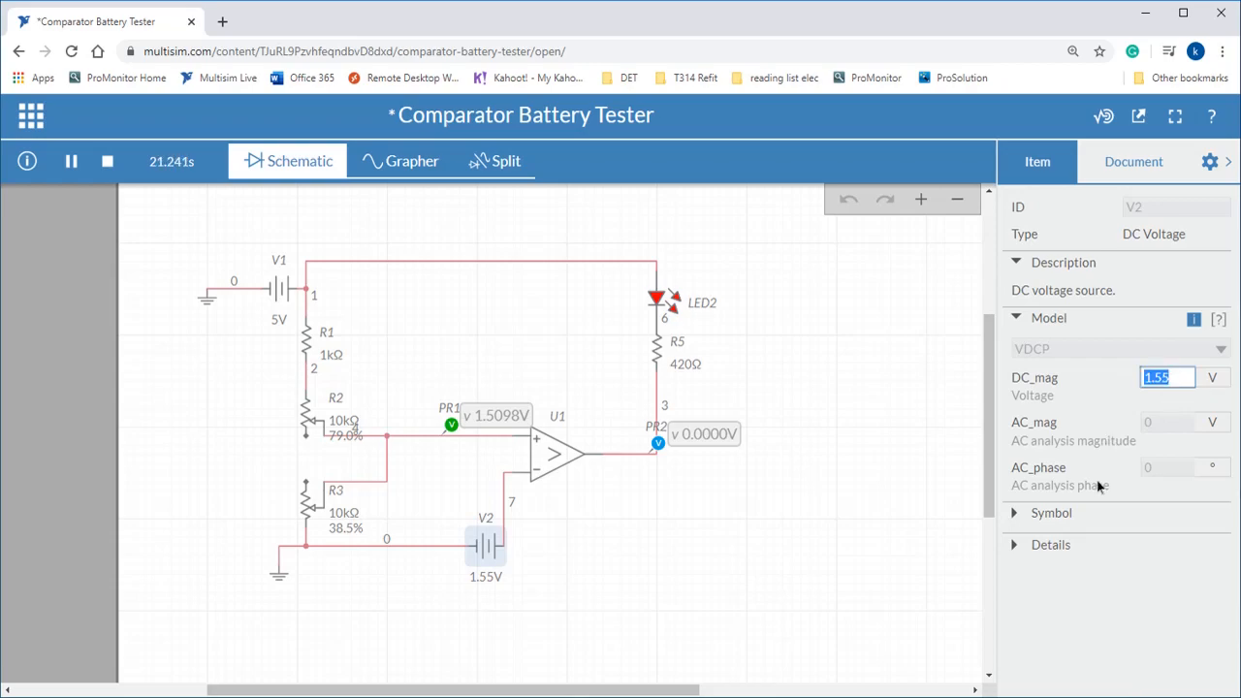
pyautogui.write('1')
pyautogui.press('Return')
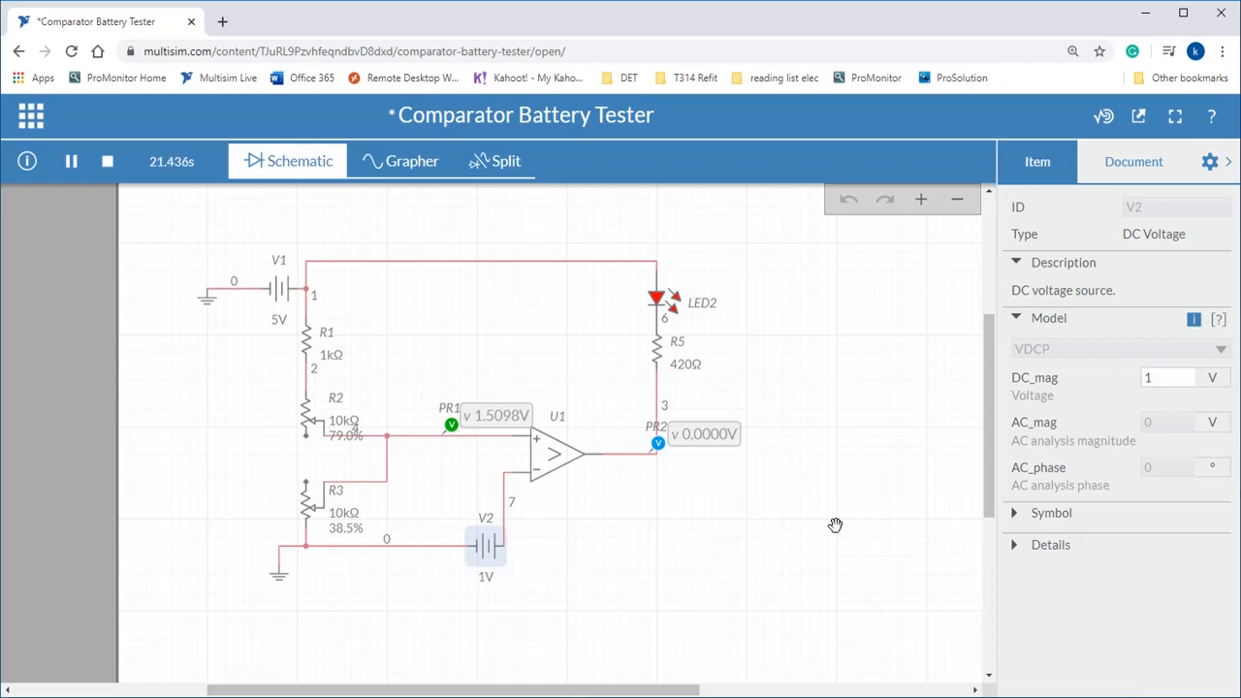
# Set potentiometer R3's position to 23% while the simulation runs.
pyautogui.click(837, 524)
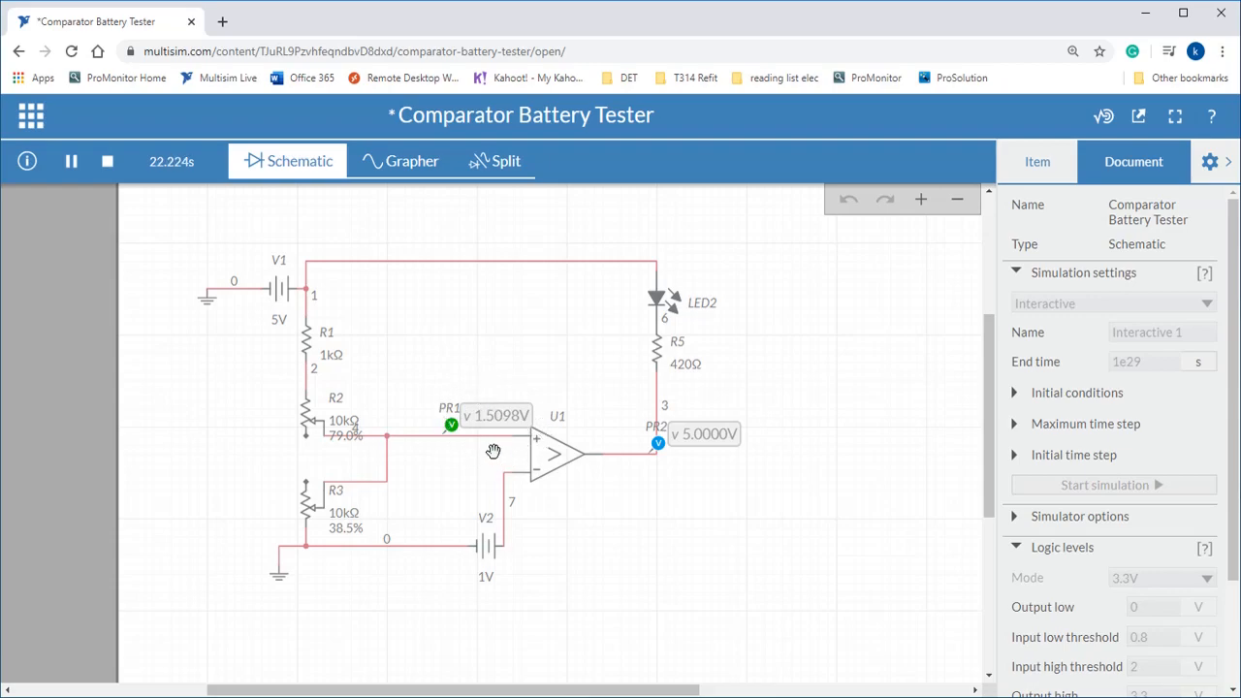
pyautogui.click(334, 530)
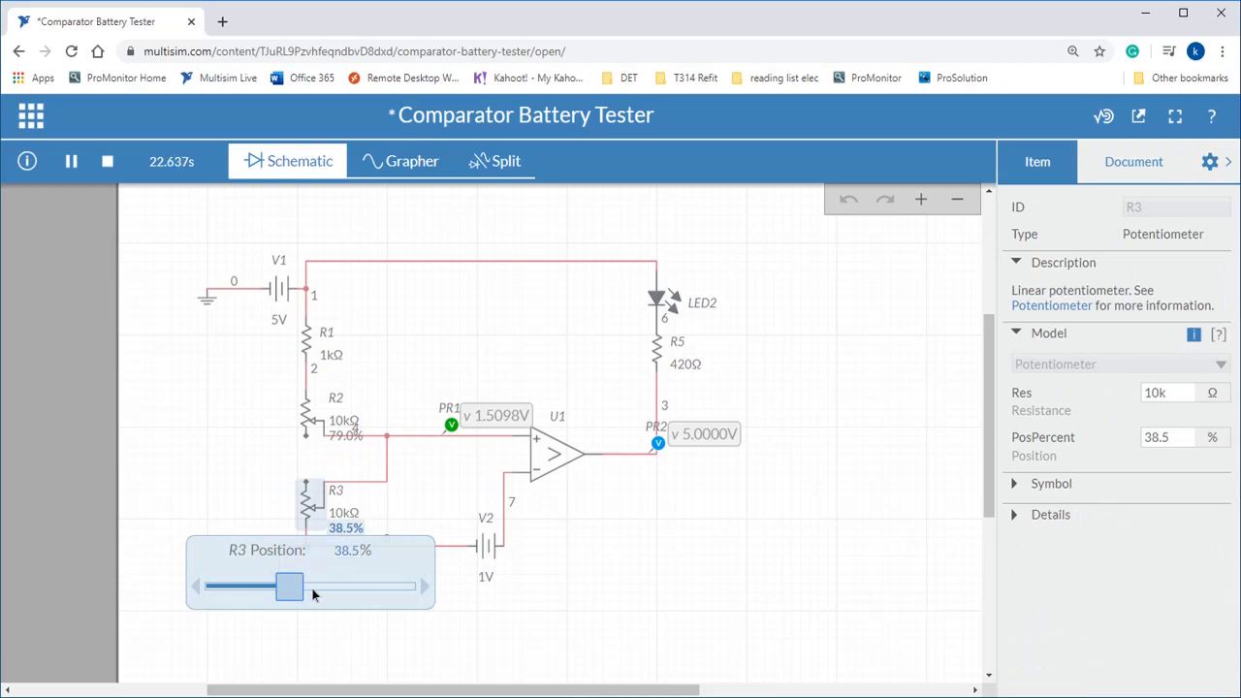
pyautogui.moveTo(298, 579); pyautogui.dragTo(269, 590)
pyautogui.click(403, 365)
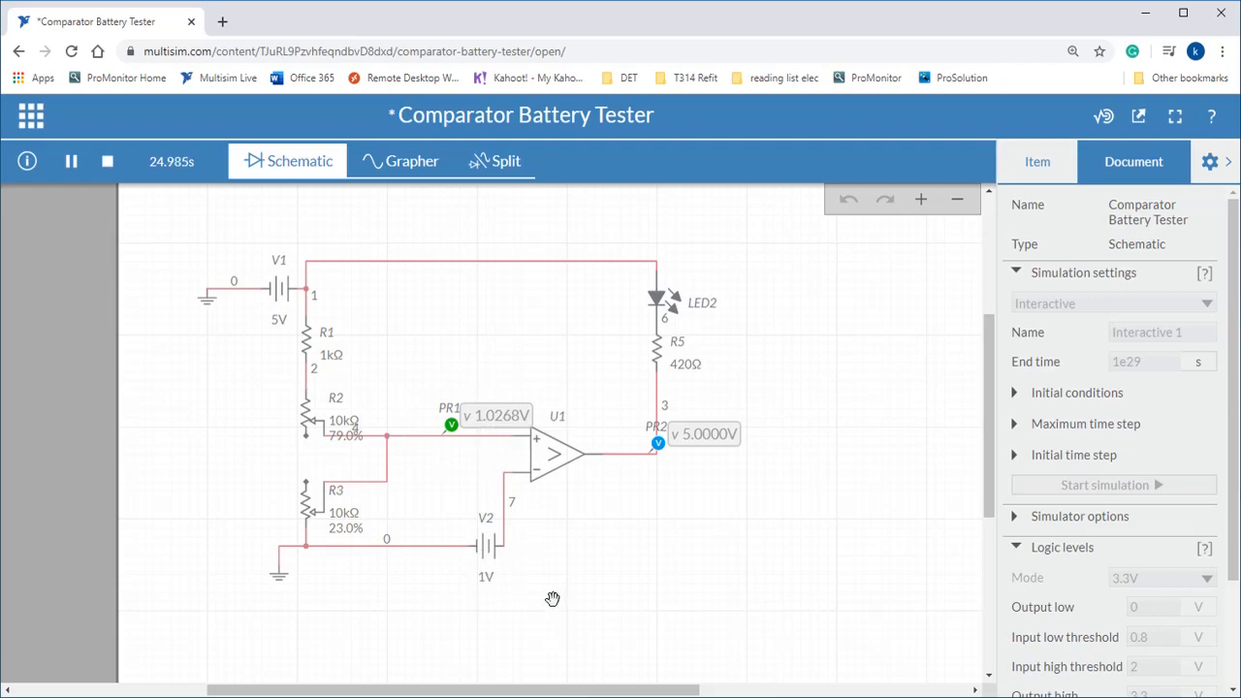
# Set battery V2's voltage to 0.8 V in the running simulation to test a weaker battery.
pyautogui.click(486, 545)
pyautogui.doubleClick(493, 579)
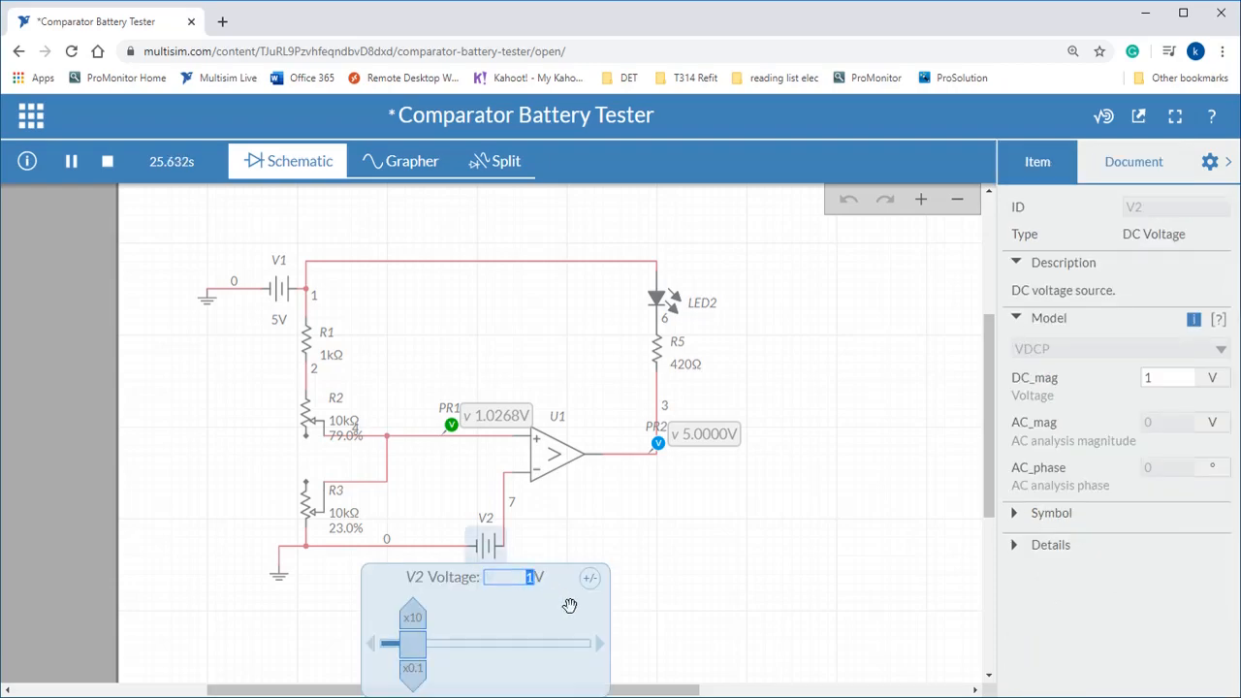
pyautogui.write('0.8')
pyautogui.press('Return')
pyautogui.click(654, 560)
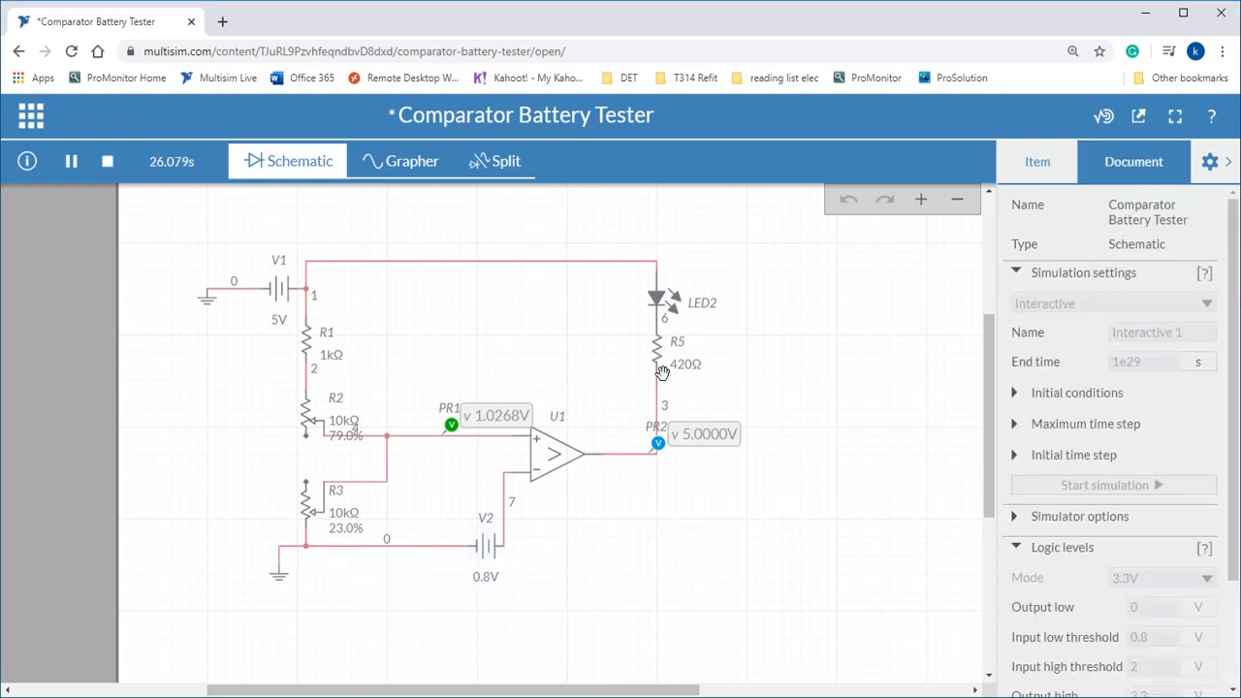
# Lower battery V2's voltage to 0.5 V in the running simulation.
pyautogui.click(492, 585)
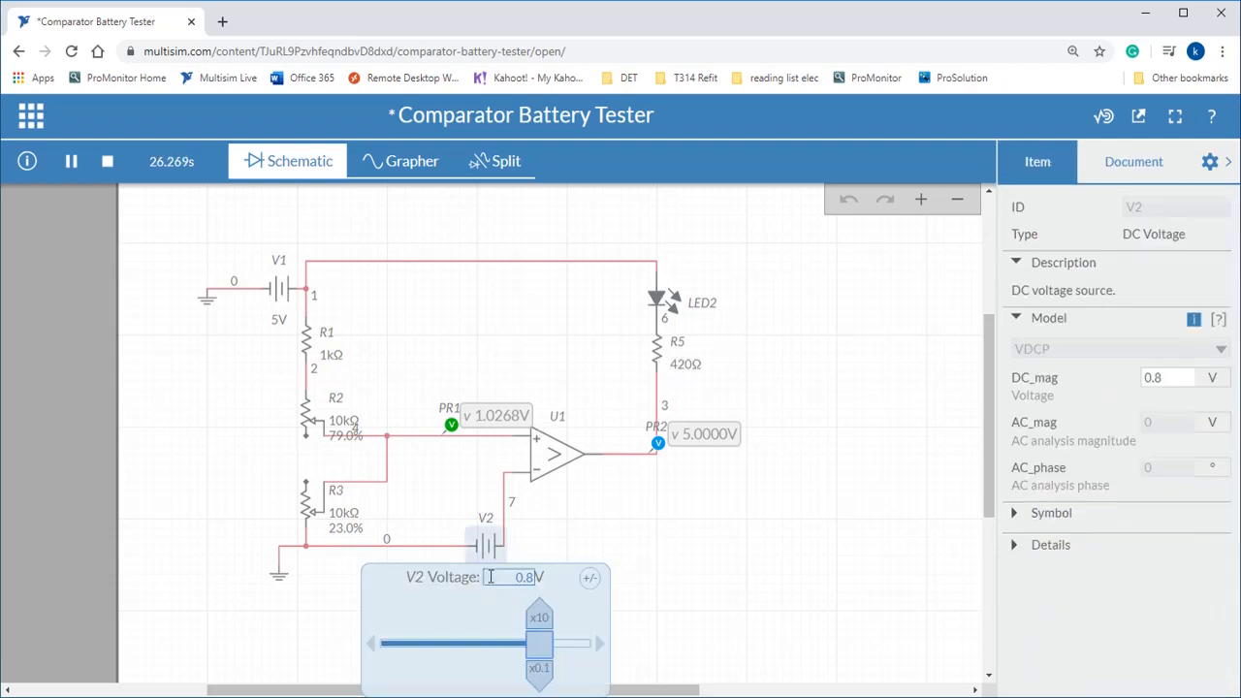
pyautogui.moveTo(506, 579); pyautogui.dragTo(540, 569)
pyautogui.write('0.5')
pyautogui.click(666, 545)
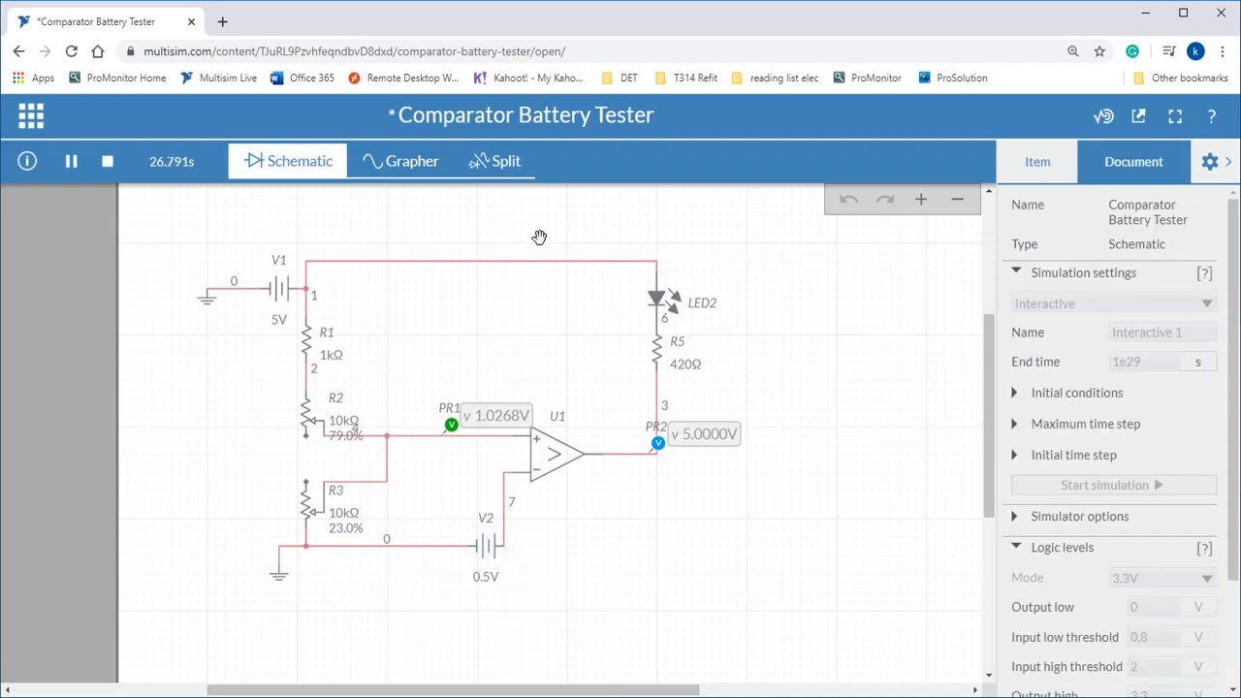
# Raise battery V2's voltage to 1.2 V in the running simulation to test a stronger battery.
pyautogui.click(491, 580)
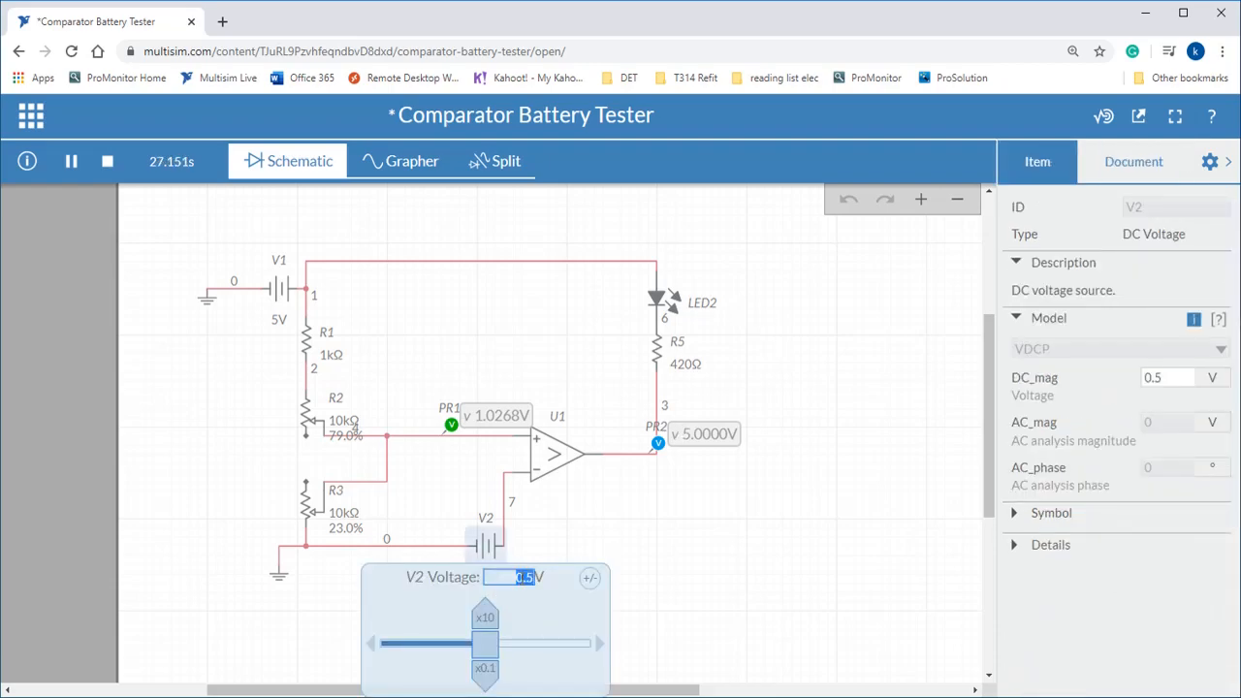
pyautogui.write('1.2')
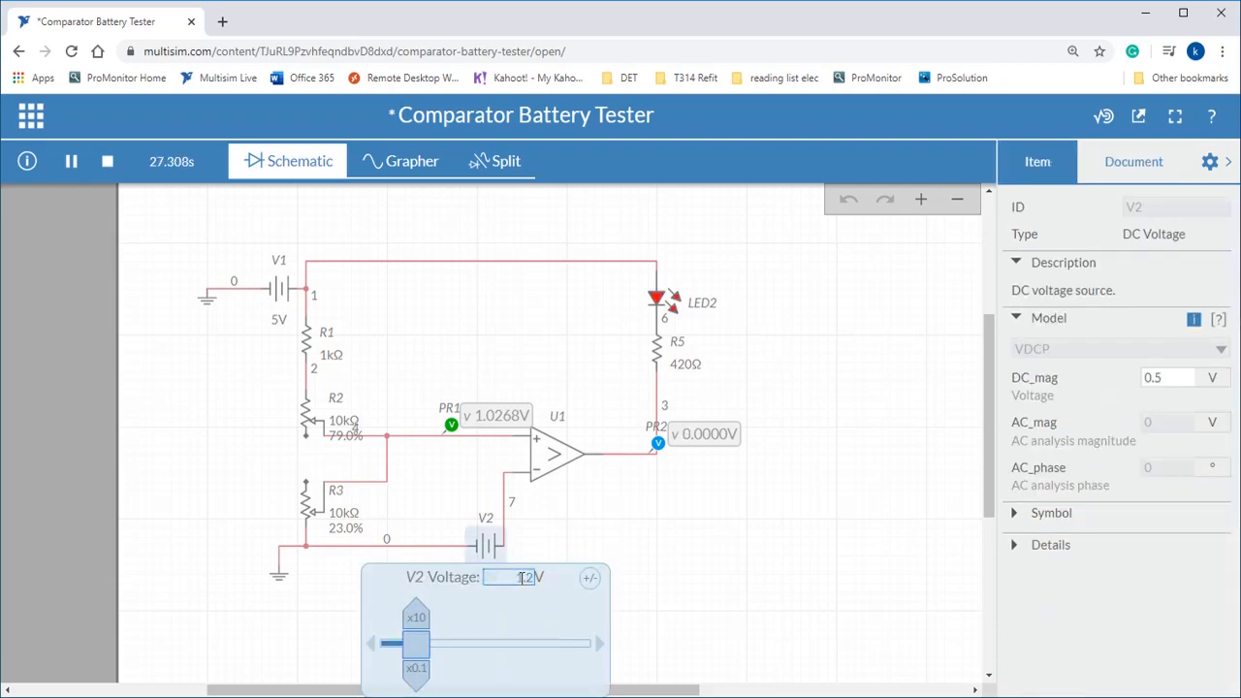
pyautogui.click(573, 535)
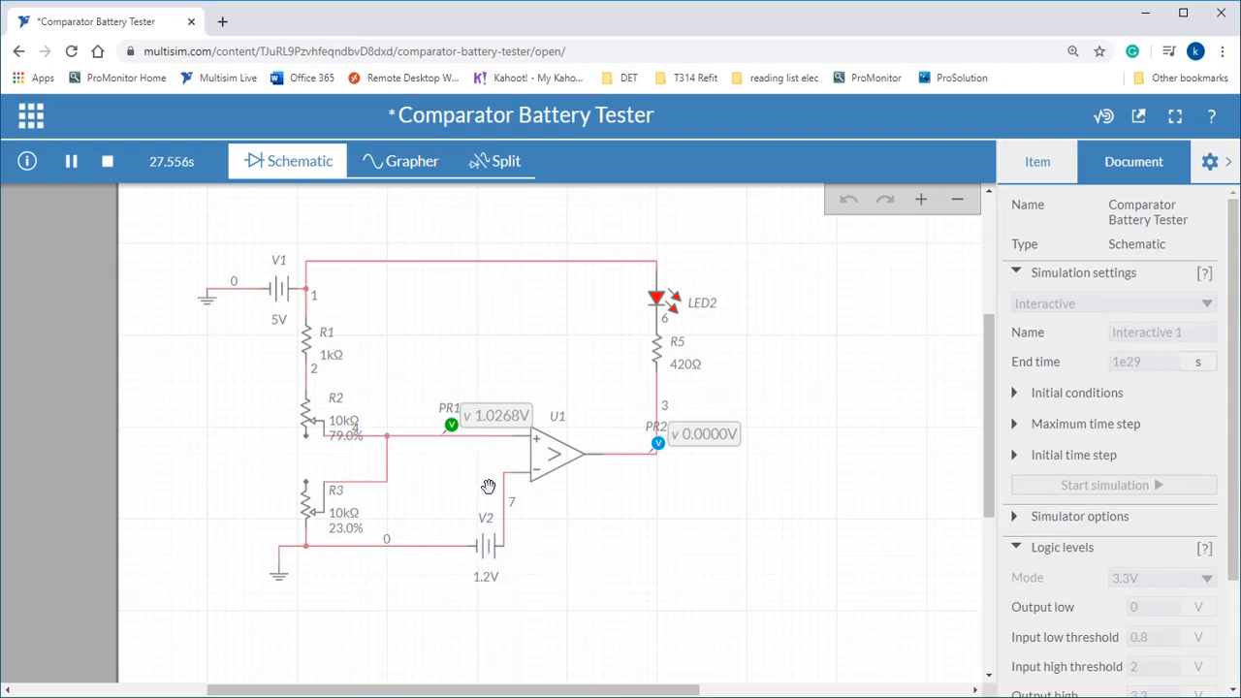